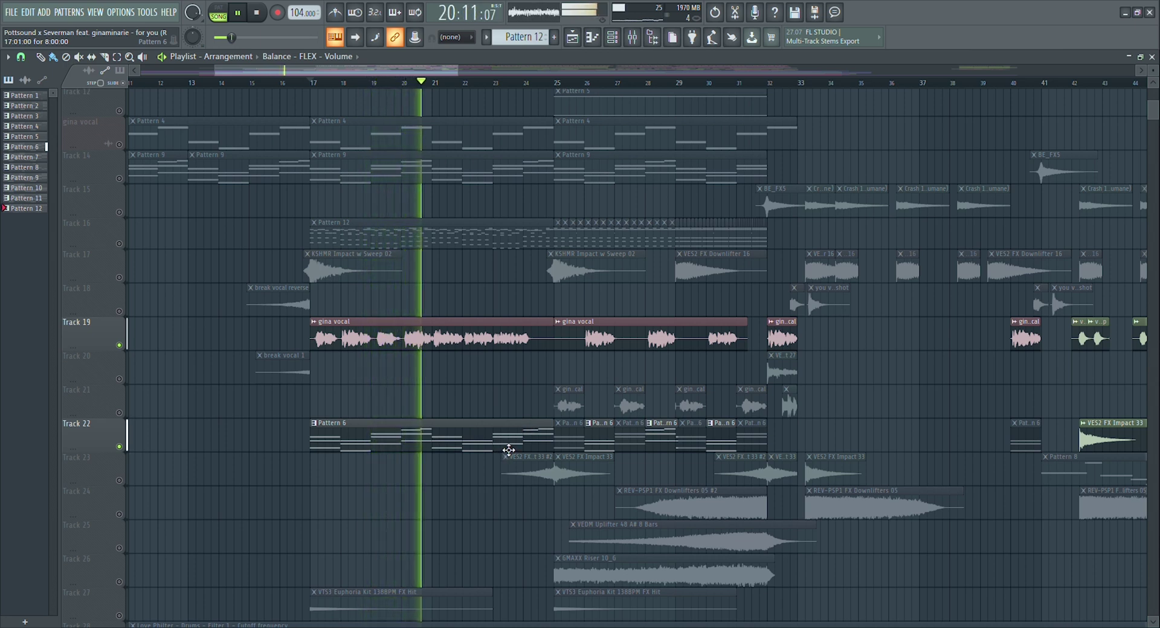
Stop playback and inspect Pattern 6's chord notes in the piano roll and its Sylenth1 #4 instrument.
{"action": "key", "text": "space"}
{"action": "double_click", "coordinate": [463, 437]}
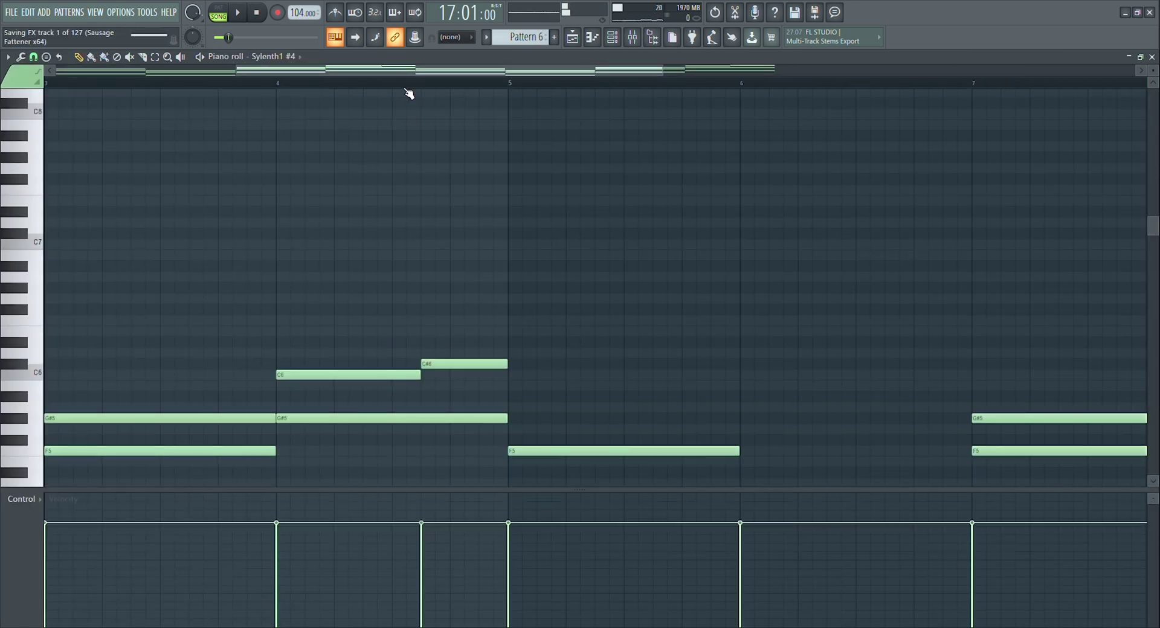
{"action": "scroll", "coordinate": [409, 90], "scroll_direction": "down", "scroll_amount": 4}
{"action": "scroll", "coordinate": [433, 170], "scroll_direction": "down", "scroll_amount": 6}
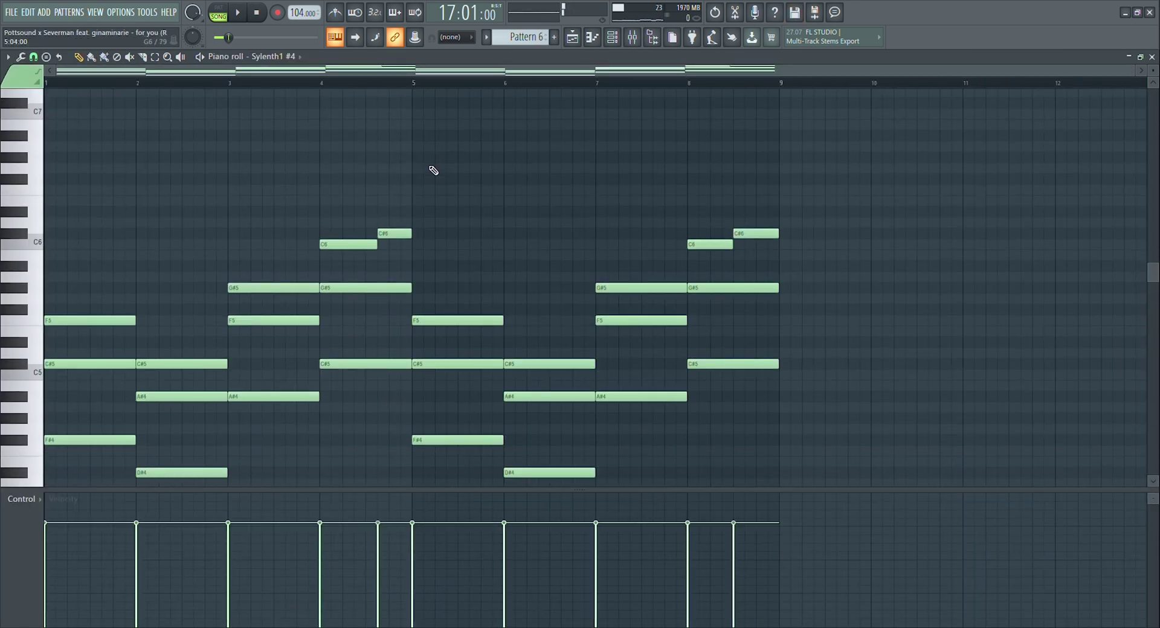
{"action": "key", "text": "Escape"}
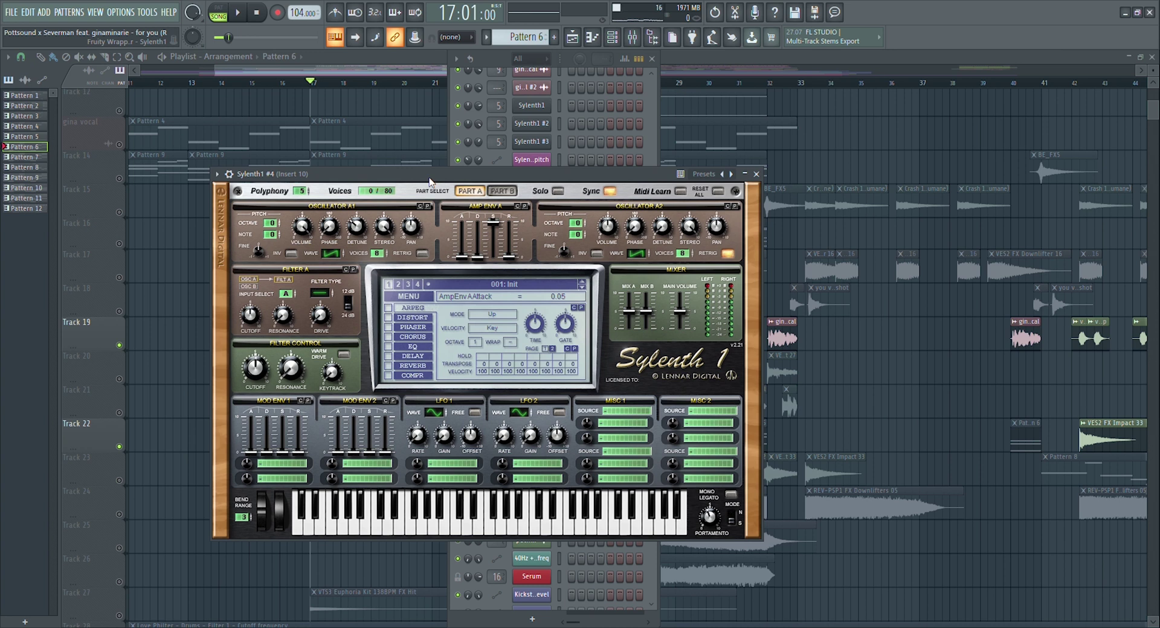
{"action": "left_click", "coordinate": [756, 174]}
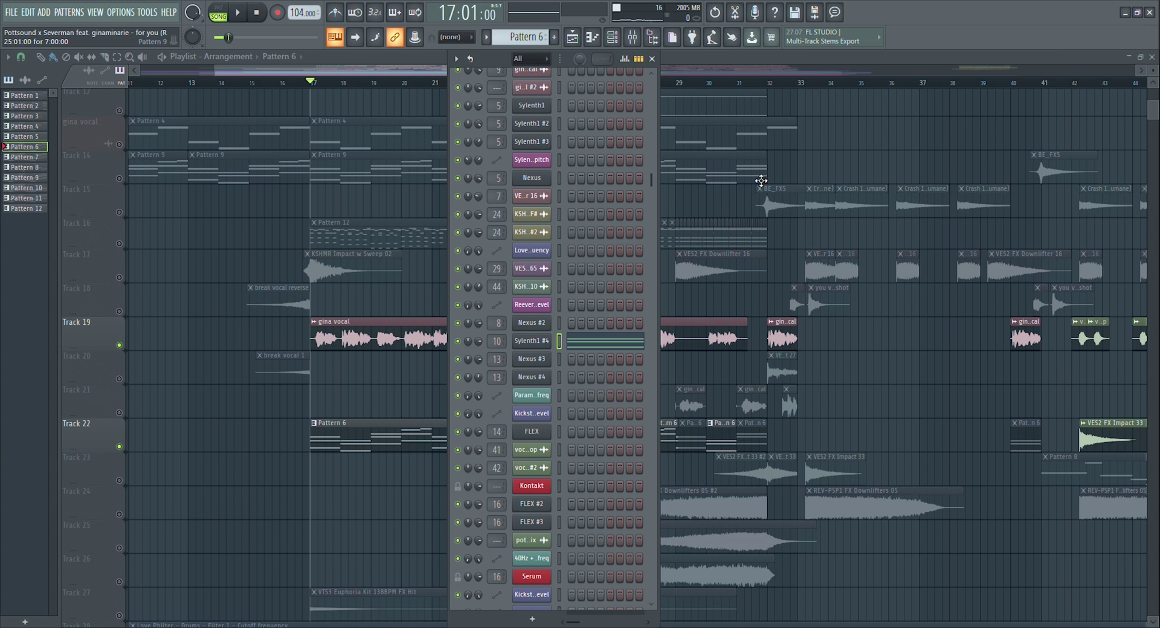
Solo the playlist track holding the Pattern 4 clips and play it back.
{"action": "key", "text": "F6"}
{"action": "scroll", "coordinate": [749, 170], "scroll_direction": "up", "scroll_amount": 7}
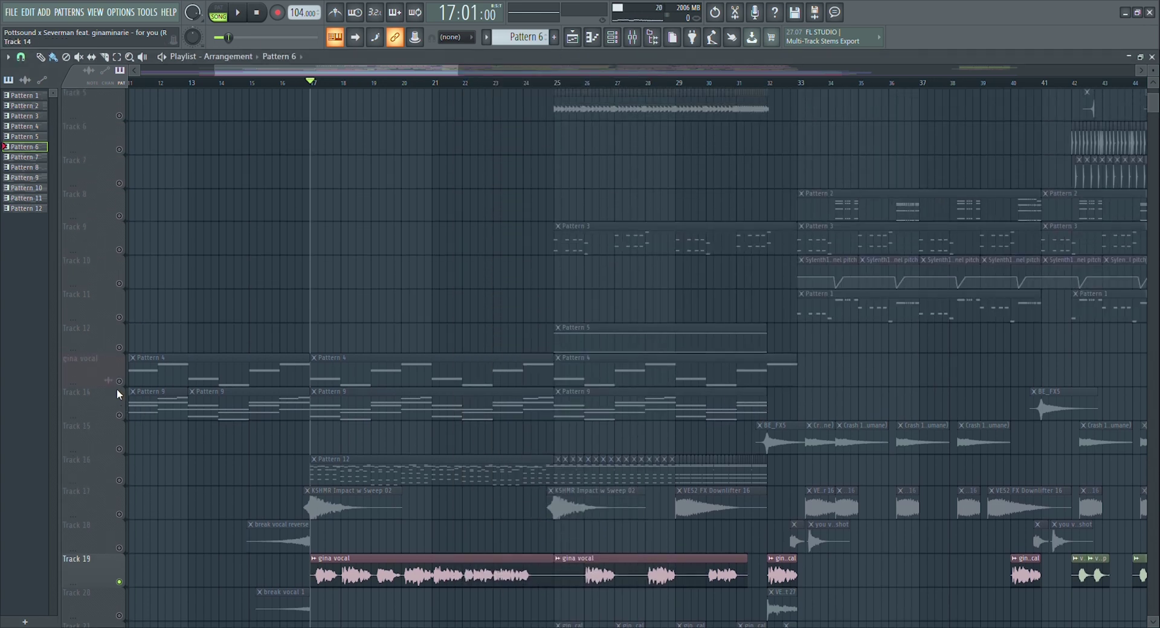
{"action": "right_click", "coordinate": [120, 384]}
{"action": "scroll", "coordinate": [332, 301], "scroll_direction": "down", "scroll_amount": 1}
{"action": "key", "text": "space"}
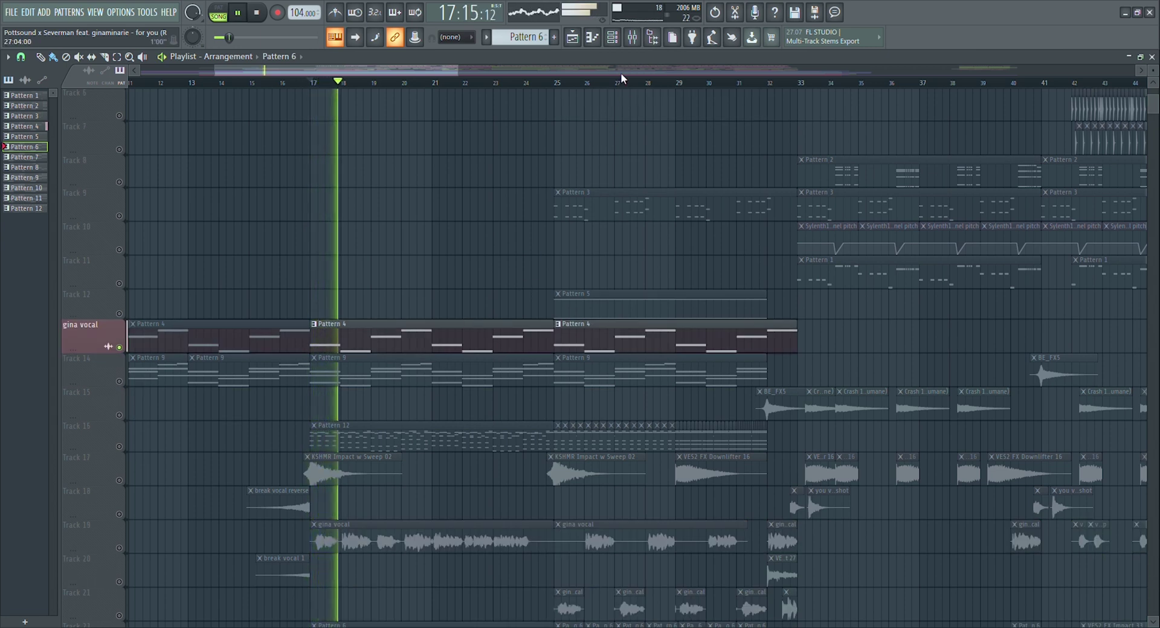
Show the channel rack moved clear of the Pattern 4 clips, and open the Nexus #2 instrument with playback stopped.
{"action": "key", "text": "F6"}
{"action": "left_click_drag", "start_coordinate": [493, 64], "coordinate": [987, 62]}
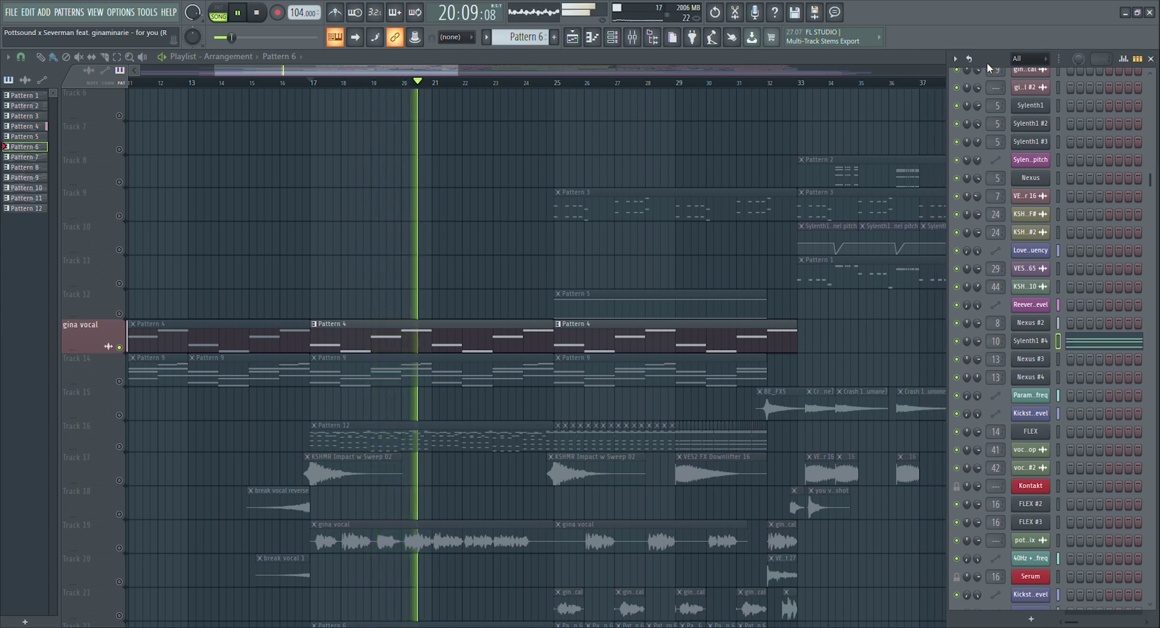
{"action": "key", "text": "space"}
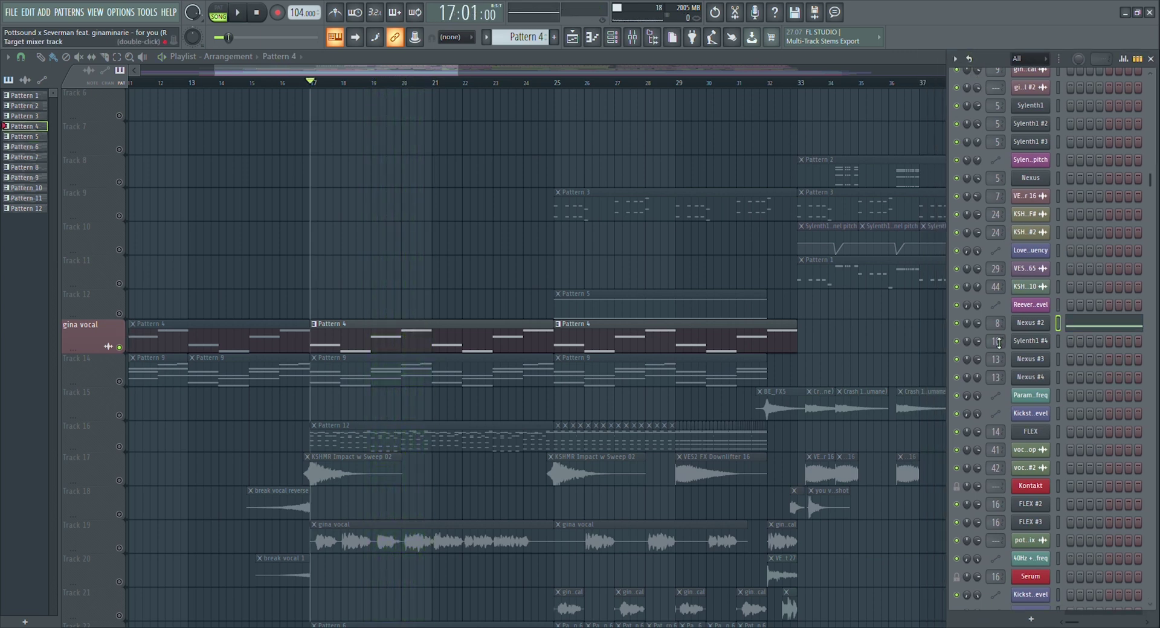
{"action": "left_click", "coordinate": [1034, 329]}
{"action": "left_click_drag", "start_coordinate": [406, 231], "coordinate": [525, 211]}
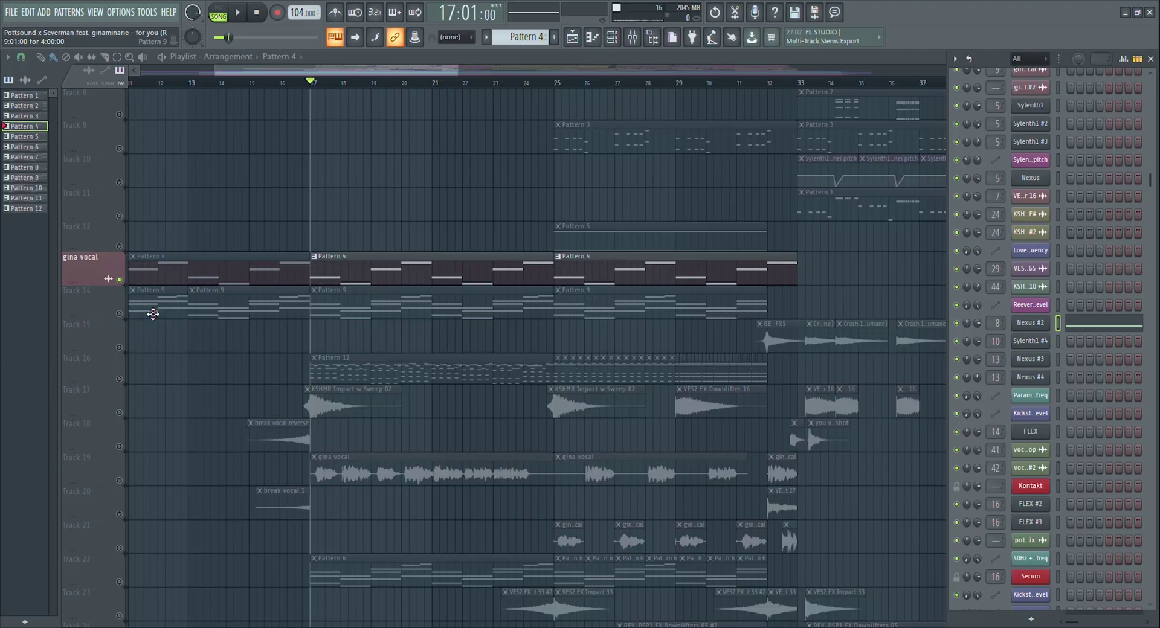
Solo Track 14 and play it with the channels of Pattern 9 shown in the channel rack.
{"action": "left_click", "coordinate": [124, 315]}
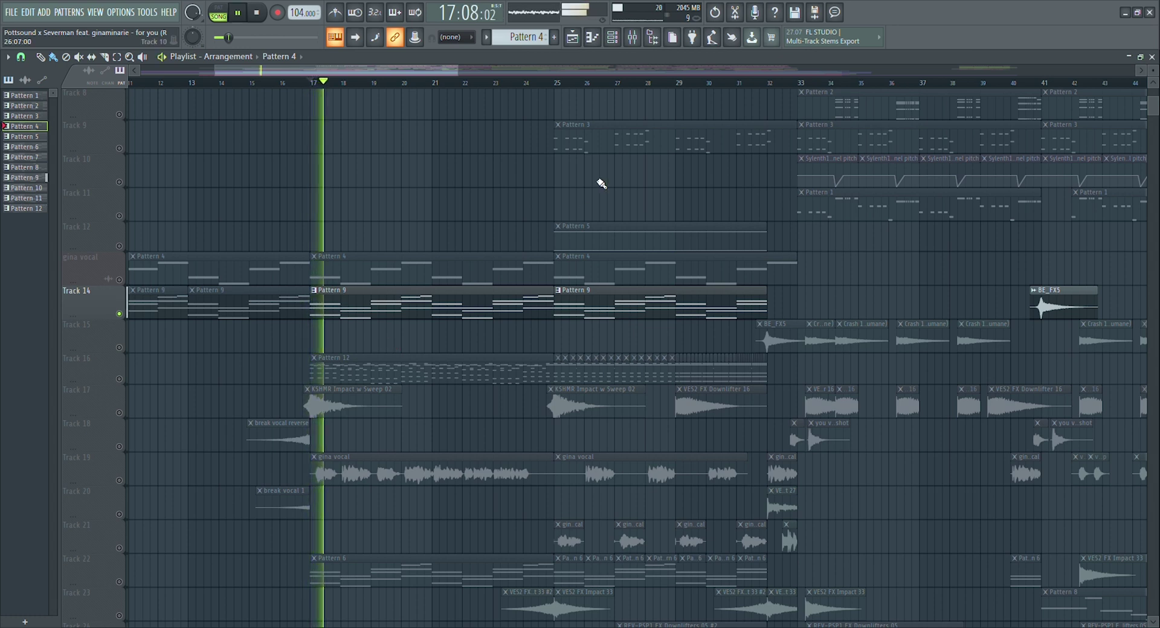
{"action": "left_click", "coordinate": [612, 38]}
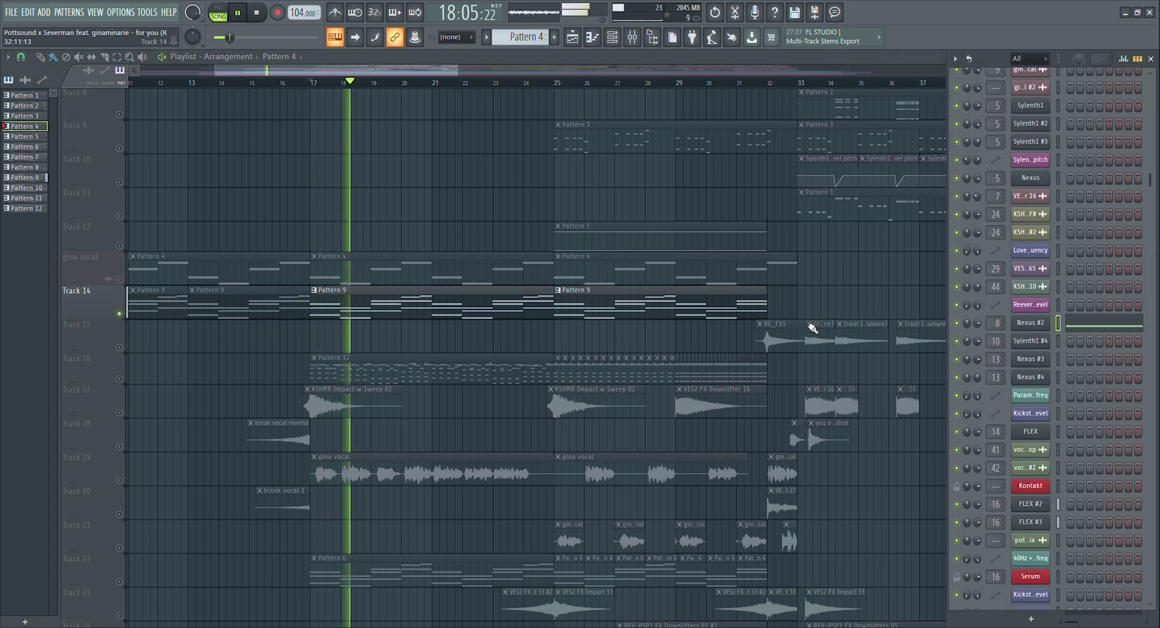
{"action": "left_click", "coordinate": [515, 314]}
{"action": "scroll", "coordinate": [1096, 451], "scroll_direction": "down", "scroll_amount": 2}
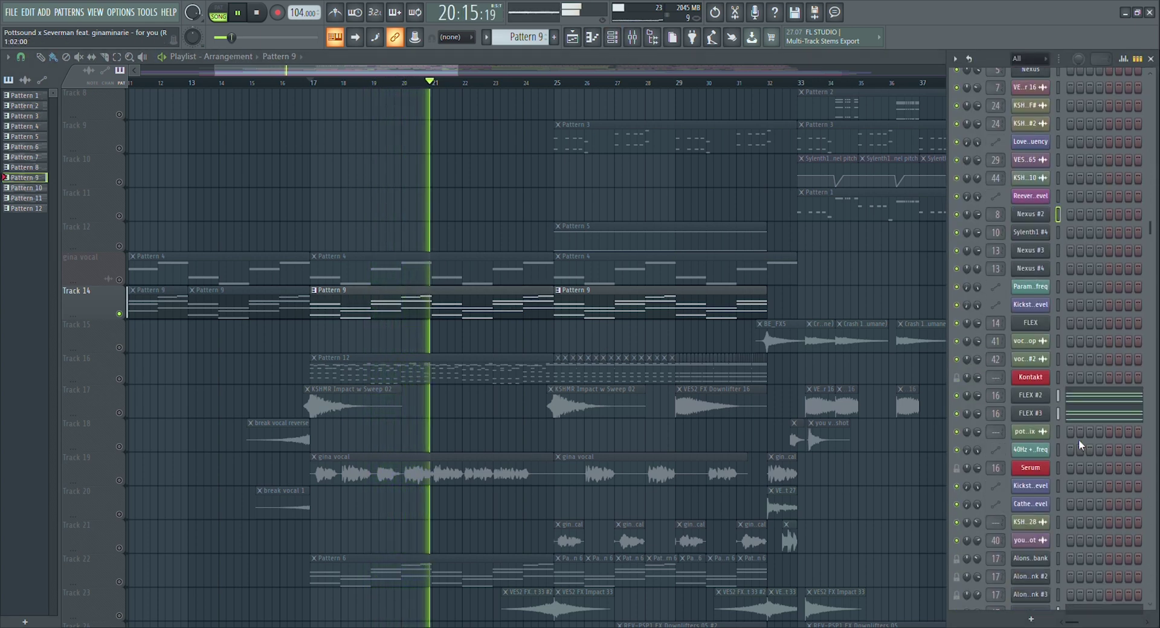
{"action": "key", "text": "space"}
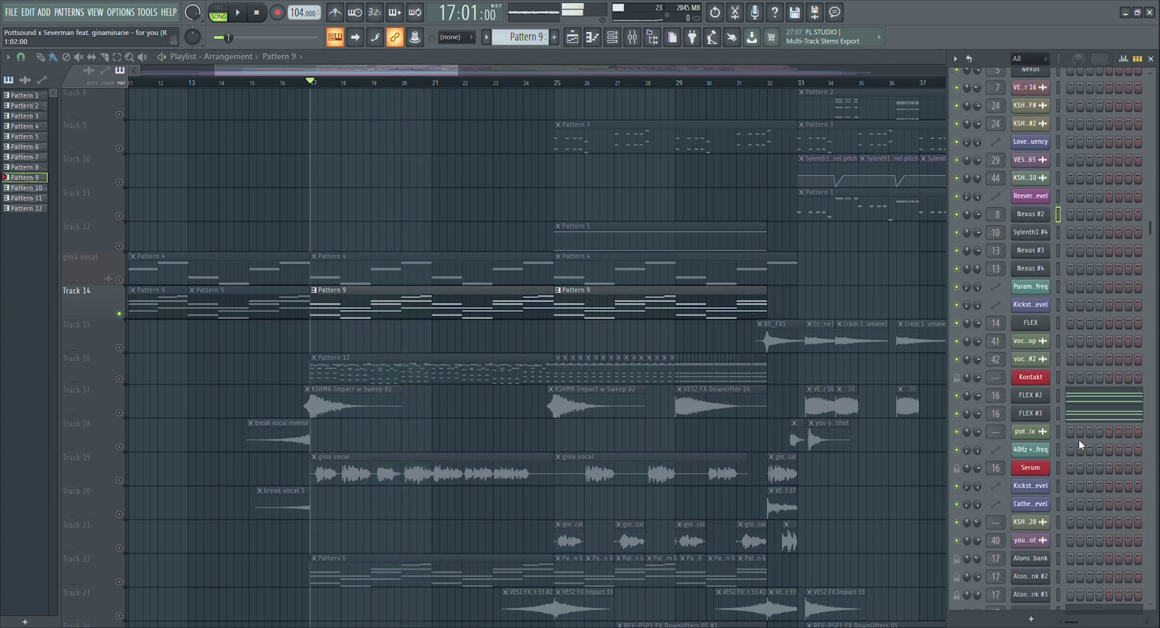
Inspect the FLEX #2 and FLEX #3 instruments used by Pattern 9 and hide the channel rack.
{"action": "left_click", "coordinate": [1047, 398]}
{"action": "key", "text": "Escape"}
{"action": "left_click", "coordinate": [1031, 413]}
{"action": "left_click", "coordinate": [576, 80]}
{"action": "key", "text": "F6"}
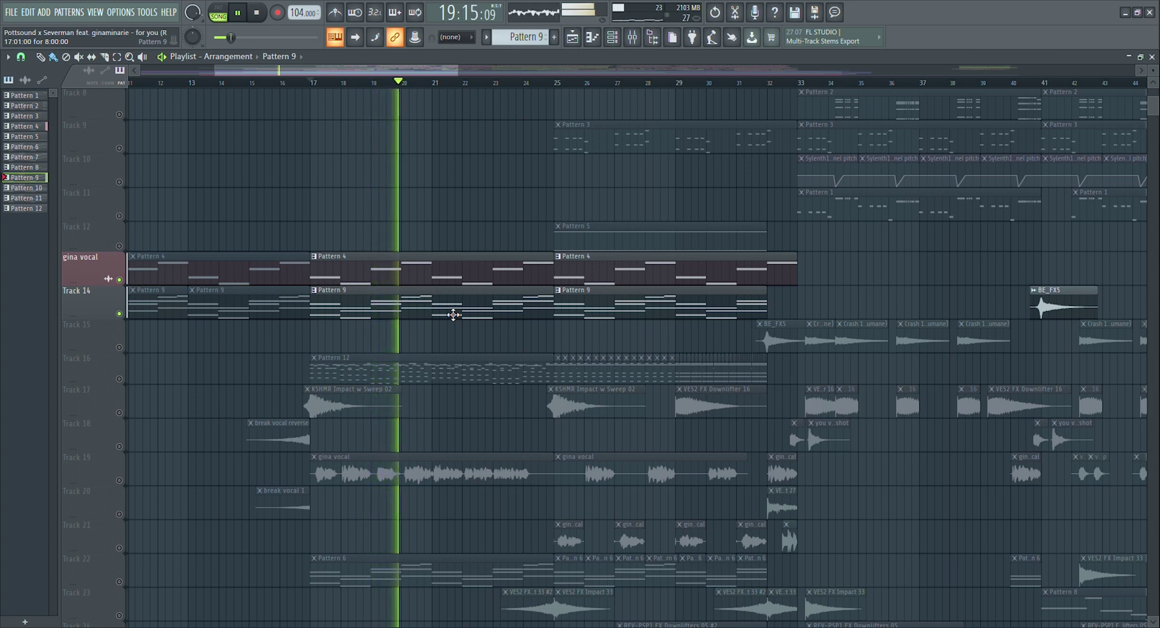
Enable Track 19's vocals alongside the Pattern 4 and Pattern 9 tracks and play them together.
{"action": "key", "text": "space"}
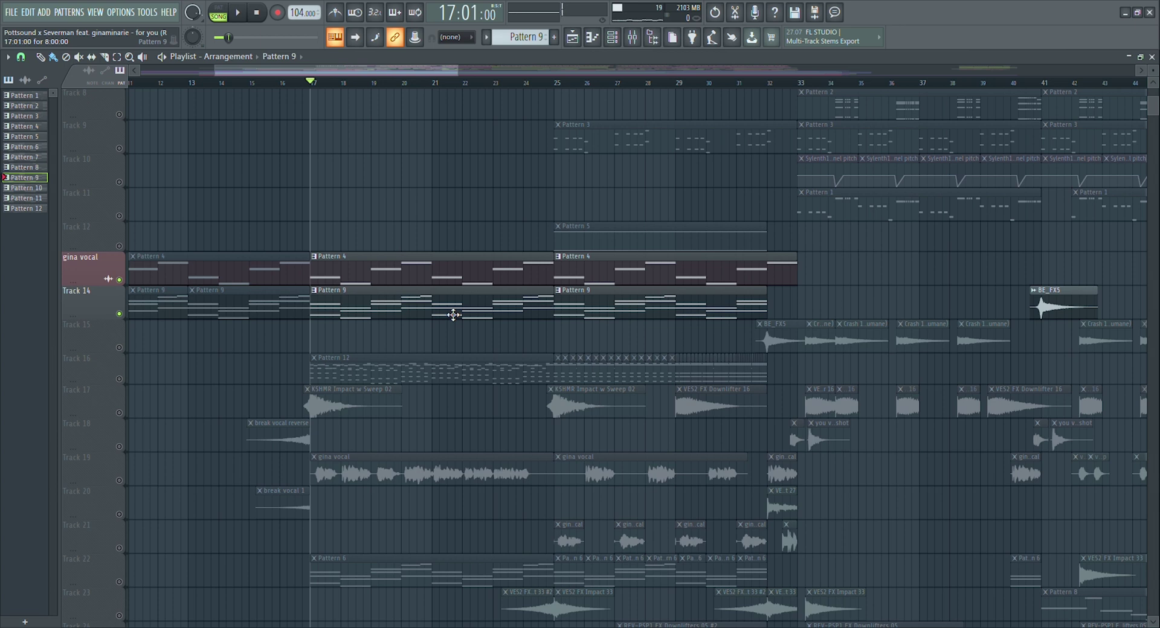
{"action": "scroll", "coordinate": [452, 314], "scroll_direction": "down", "scroll_amount": 2}
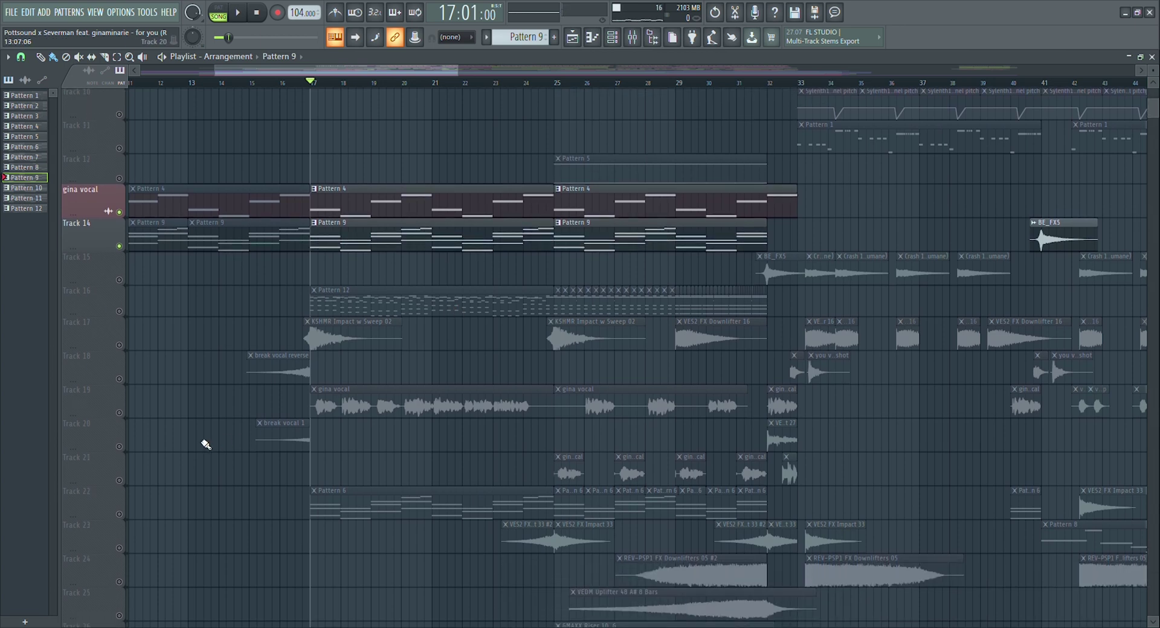
{"action": "left_click", "coordinate": [121, 413]}
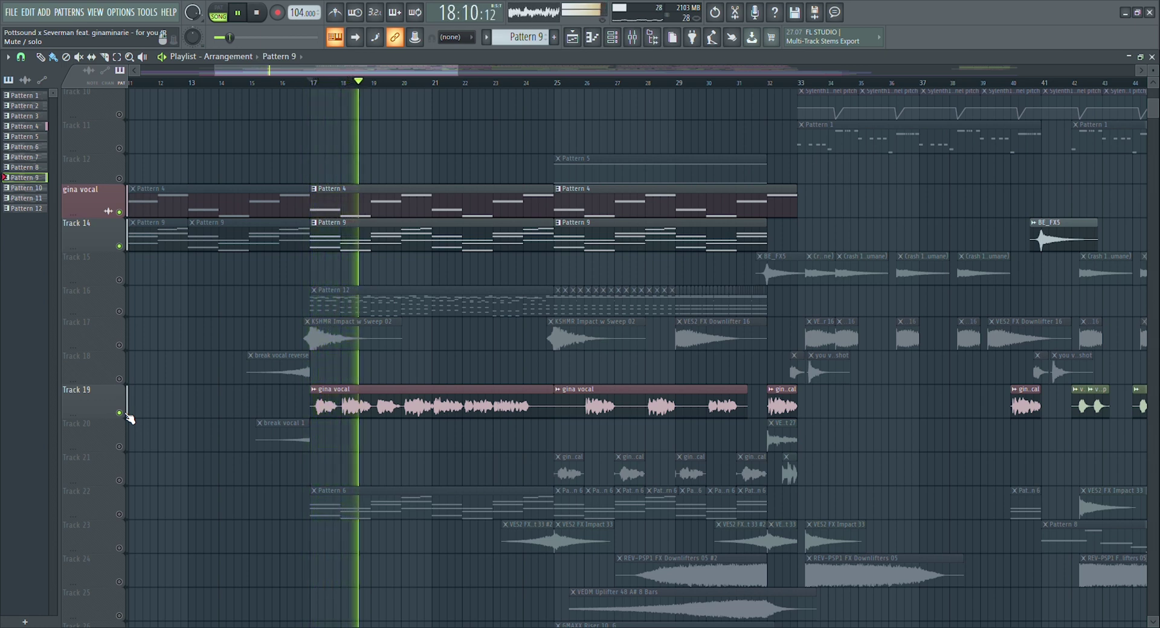
{"action": "key", "text": "space"}
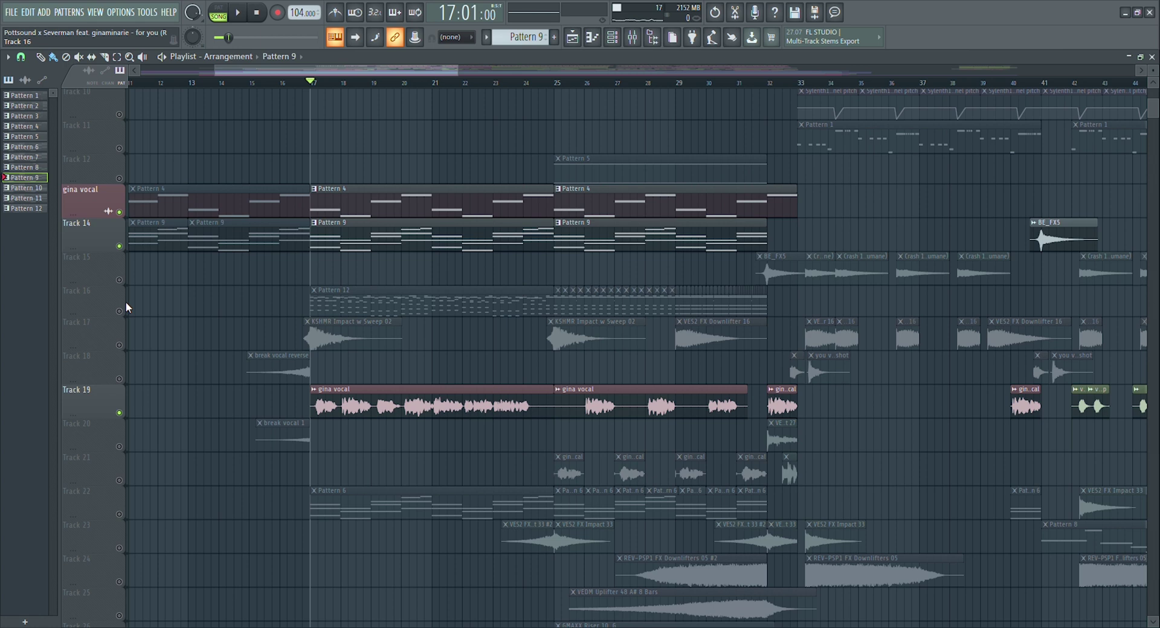
Solo Track 16 and play it while locating Pattern 12's instruments in the channel rack.
{"action": "right_click", "coordinate": [120, 311]}
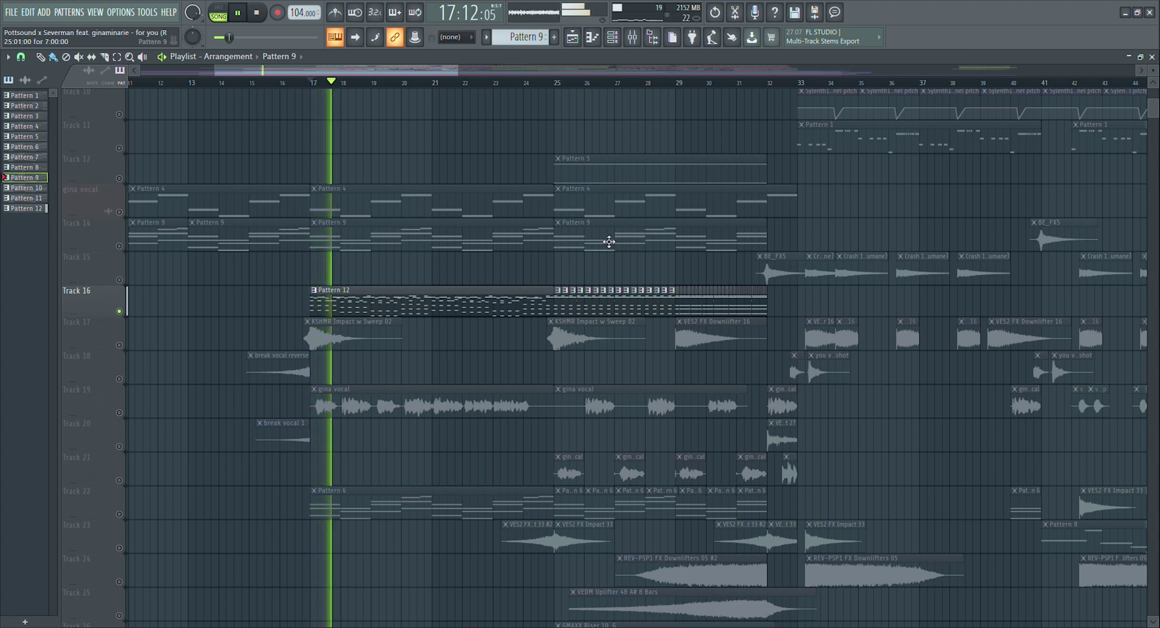
{"action": "left_click", "coordinate": [613, 38]}
{"action": "left_click", "coordinate": [490, 310]}
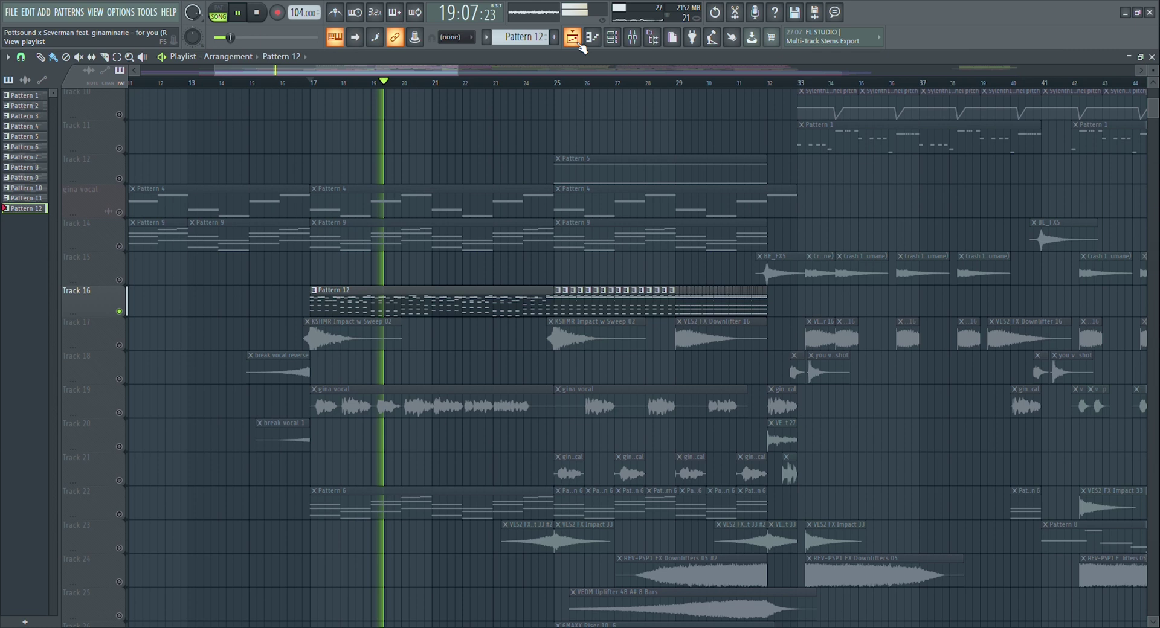
{"action": "scroll", "coordinate": [1101, 342], "scroll_direction": "down", "scroll_amount": 10}
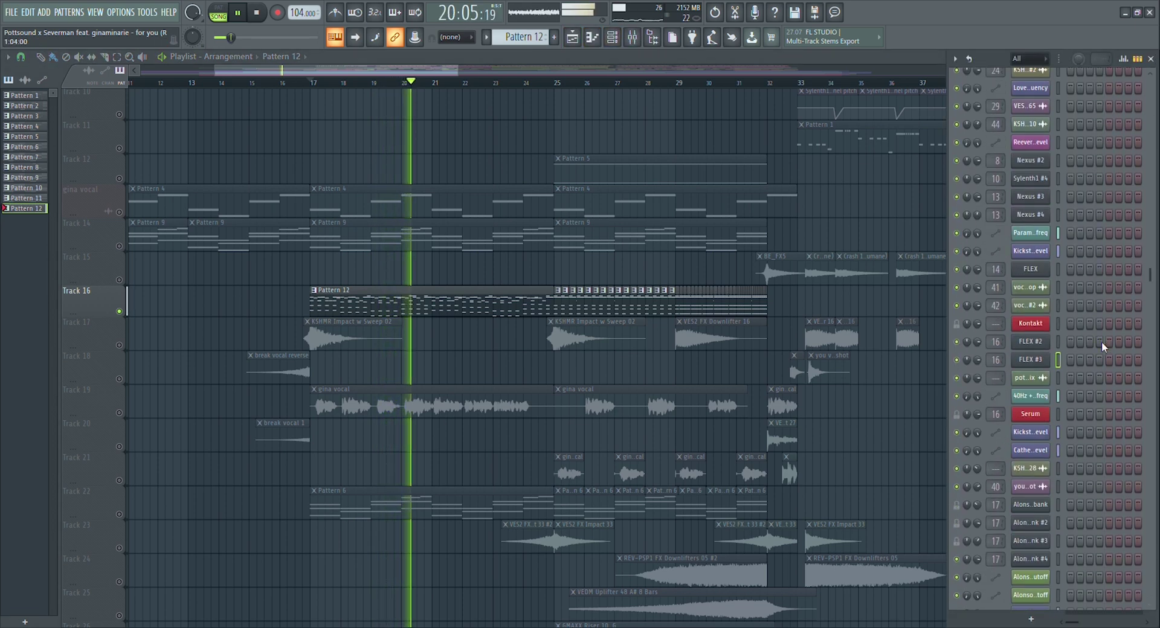
{"action": "scroll", "coordinate": [1100, 342], "scroll_direction": "down", "scroll_amount": 1}
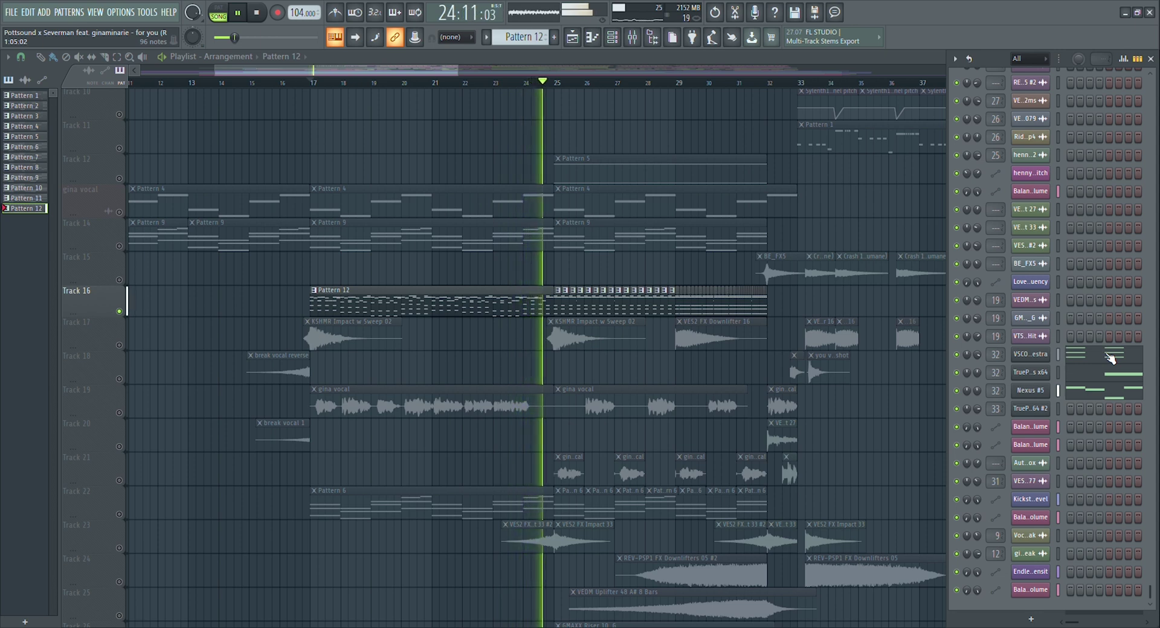
Mute the TruePianos x64 and Nexus #5 channels and play the VSCO2 Orchestra notes of Pattern 12.
{"action": "key", "text": "space"}
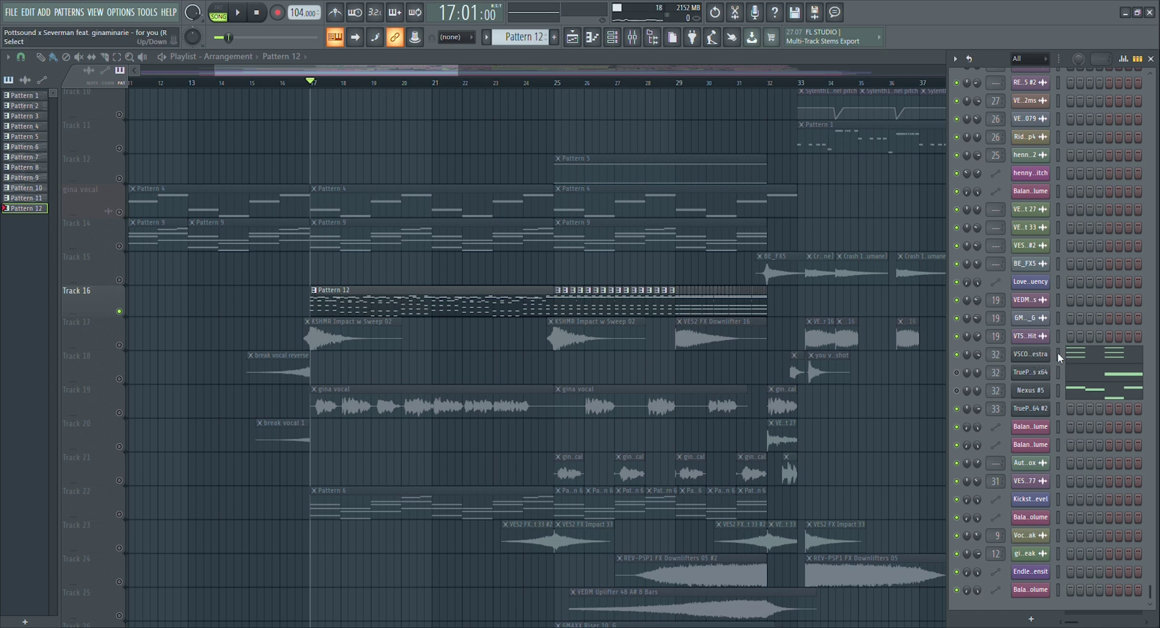
{"action": "left_click", "coordinate": [1079, 363]}
{"action": "key", "text": "space"}
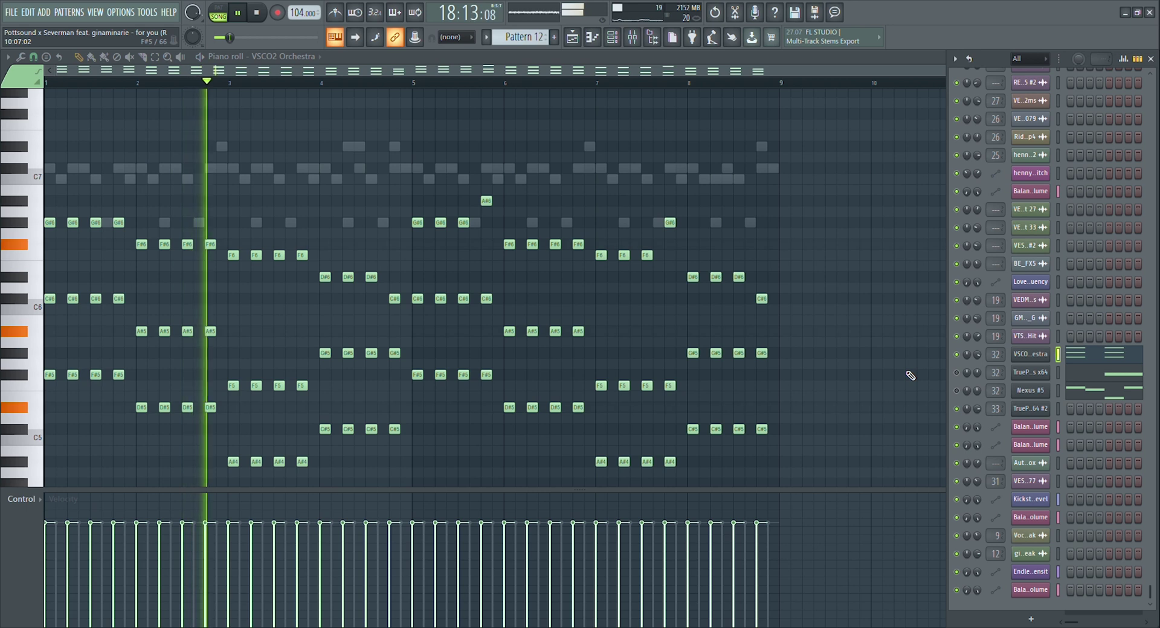
{"action": "key", "text": "space"}
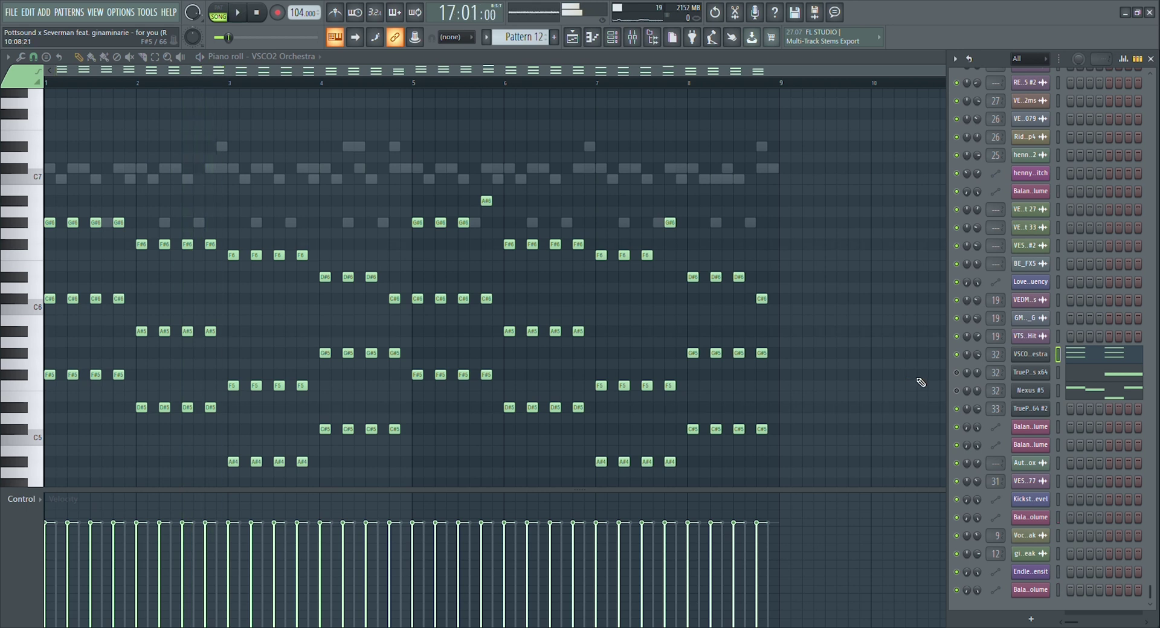
Mute the VSCO2 Orchestra channel and play the TruePianos x64 notes of Pattern 12 in the piano roll.
{"action": "left_click", "coordinate": [1045, 374]}
{"action": "left_click", "coordinate": [1045, 374]}
{"action": "key", "text": "space"}
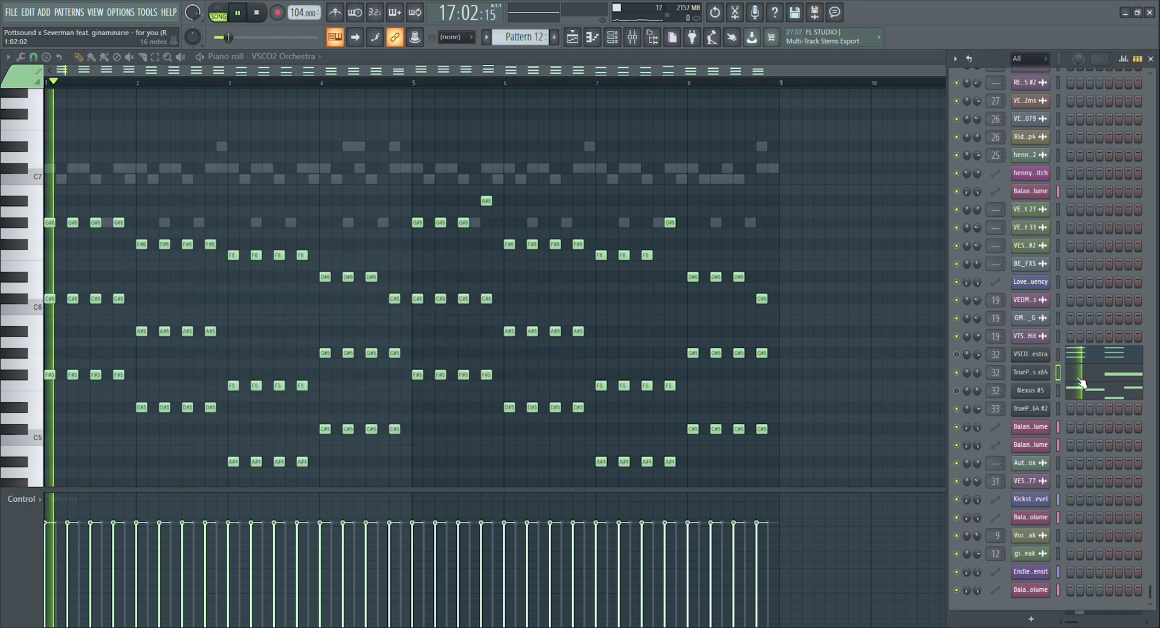
{"action": "left_click", "coordinate": [1089, 377]}
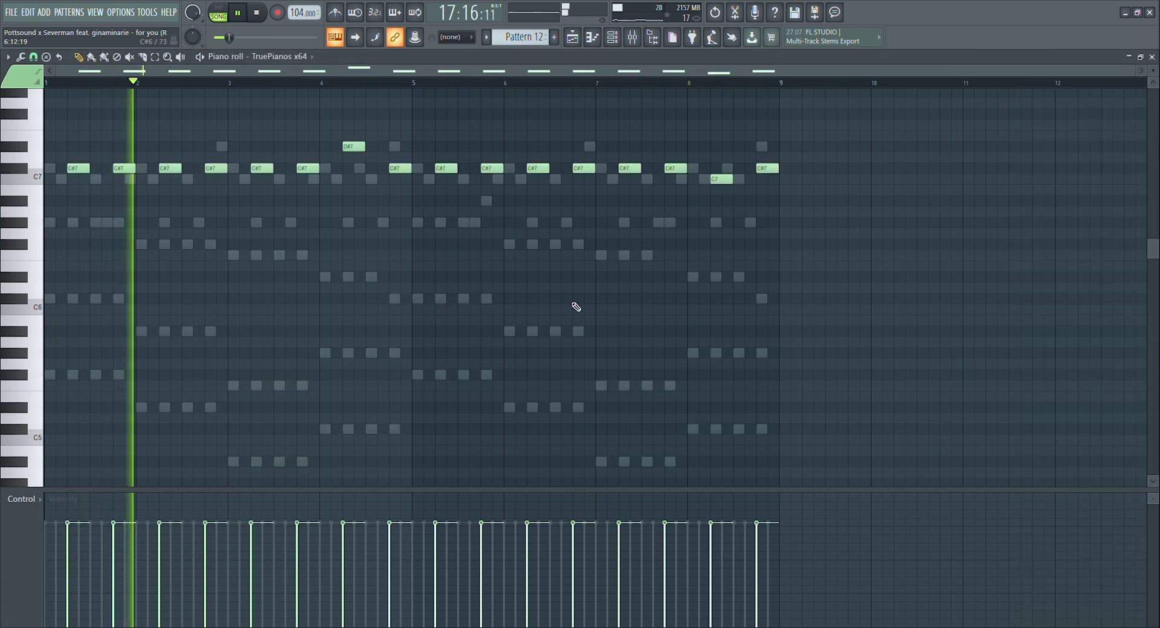
{"action": "scroll", "coordinate": [575, 305], "scroll_direction": "up", "scroll_amount": 5}
{"action": "key", "text": "space"}
Show the Nexus #5 notes of Pattern 12 in the piano roll and play them with the pattern's other instruments.
{"action": "key", "text": "Down"}
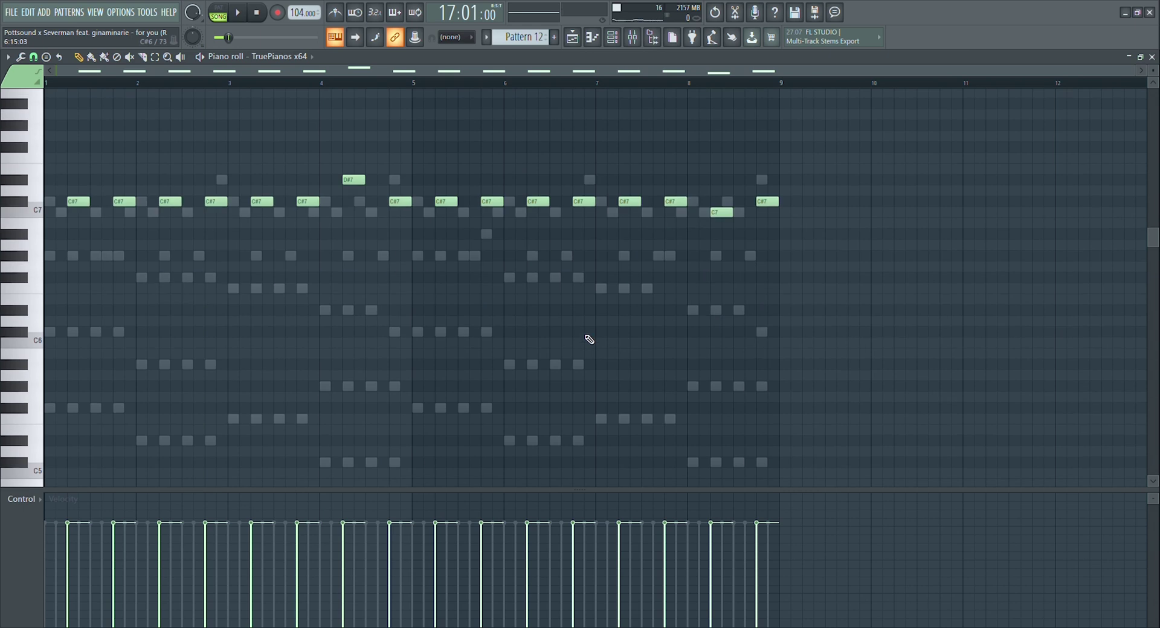
{"action": "key", "text": "F6"}
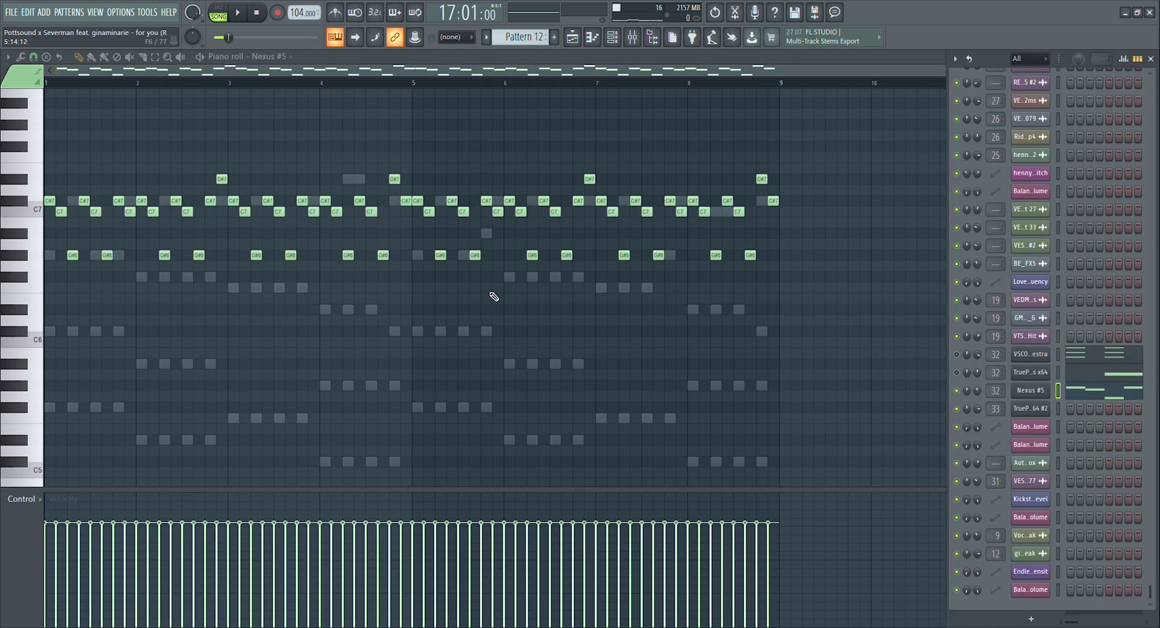
{"action": "key", "text": "space"}
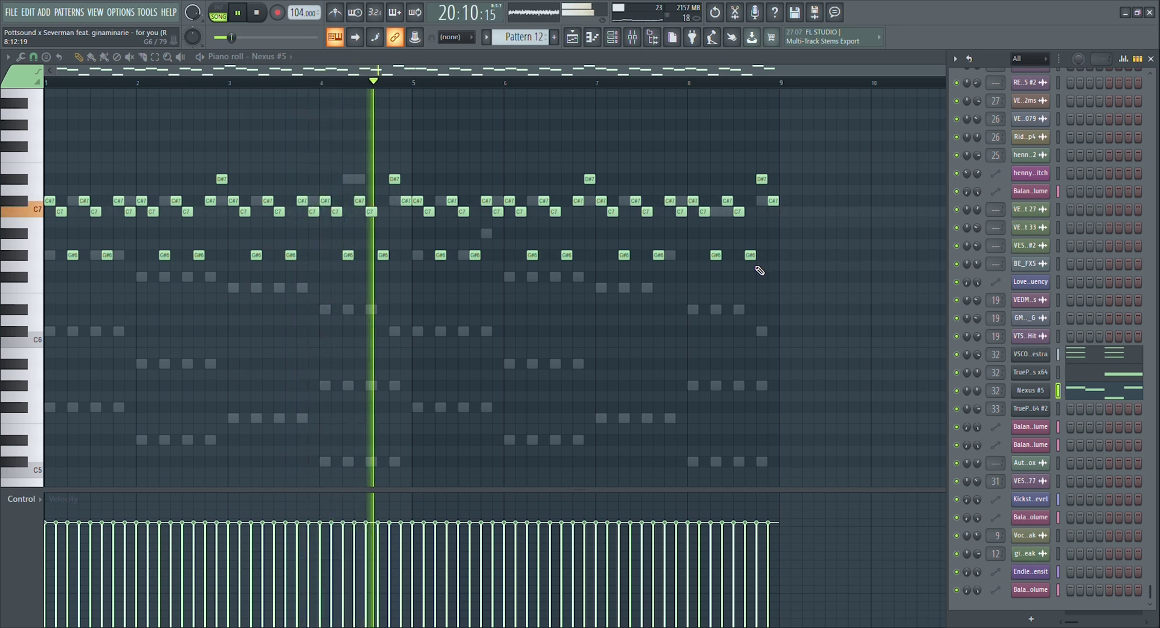
{"action": "key", "text": "space"}
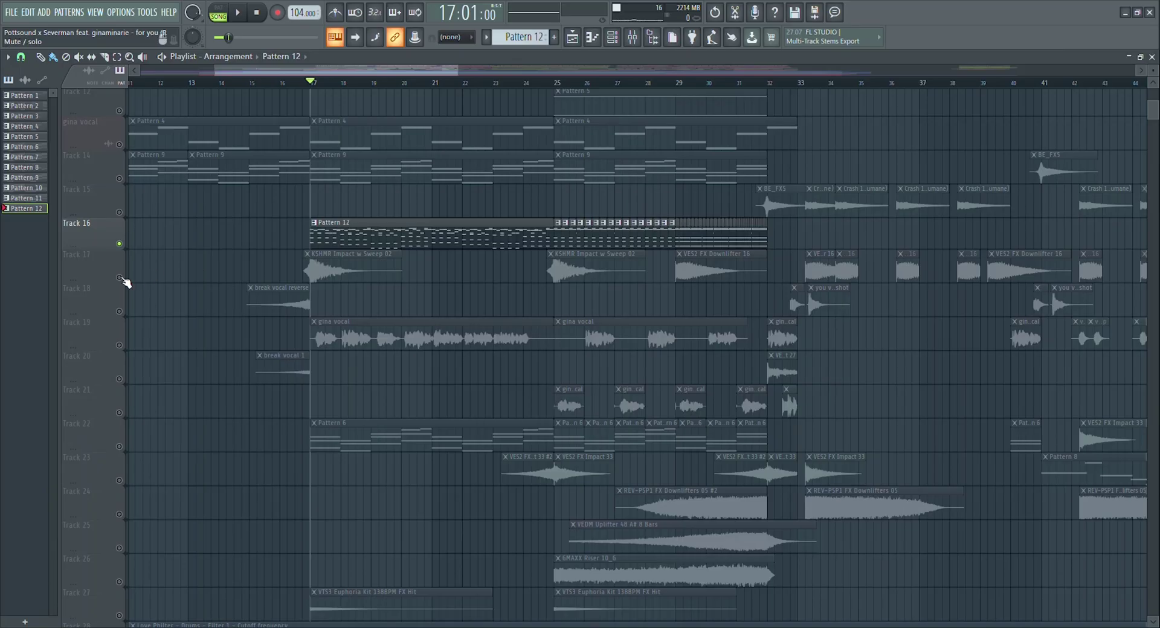
Solo the effects on Tracks 17, 18 and 27 and play them from just before bar 17.
{"action": "left_click", "coordinate": [123, 279]}
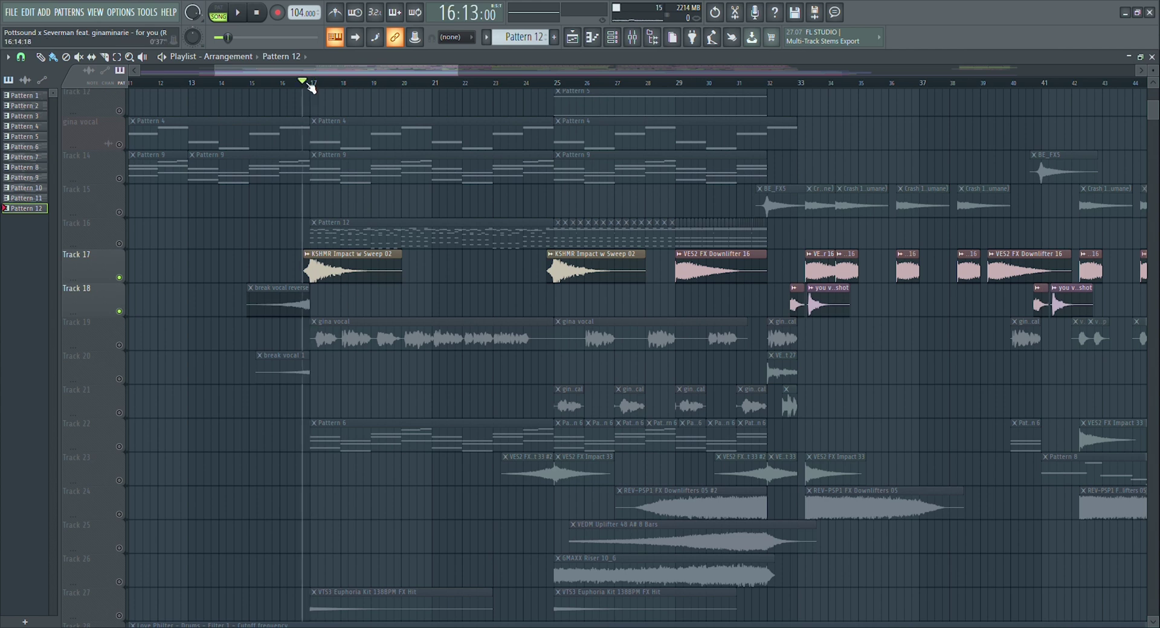
{"action": "scroll", "coordinate": [342, 285], "scroll_direction": "down", "scroll_amount": 5}
{"action": "left_click", "coordinate": [120, 447]}
{"action": "scroll", "coordinate": [401, 342], "scroll_direction": "up", "scroll_amount": 4}
{"action": "key", "text": "space"}
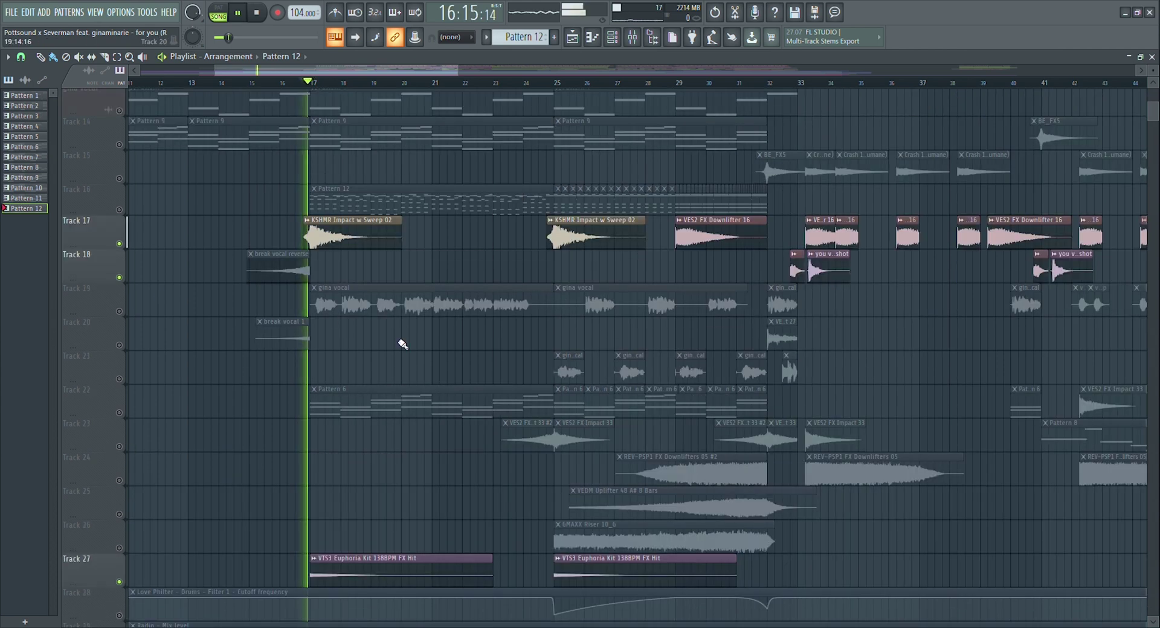
Unmute Tracks 16, 19, 20, 21 and 22 one after another while the break plays from bar 17.
{"action": "scroll", "coordinate": [426, 356], "scroll_direction": "up", "scroll_amount": 5}
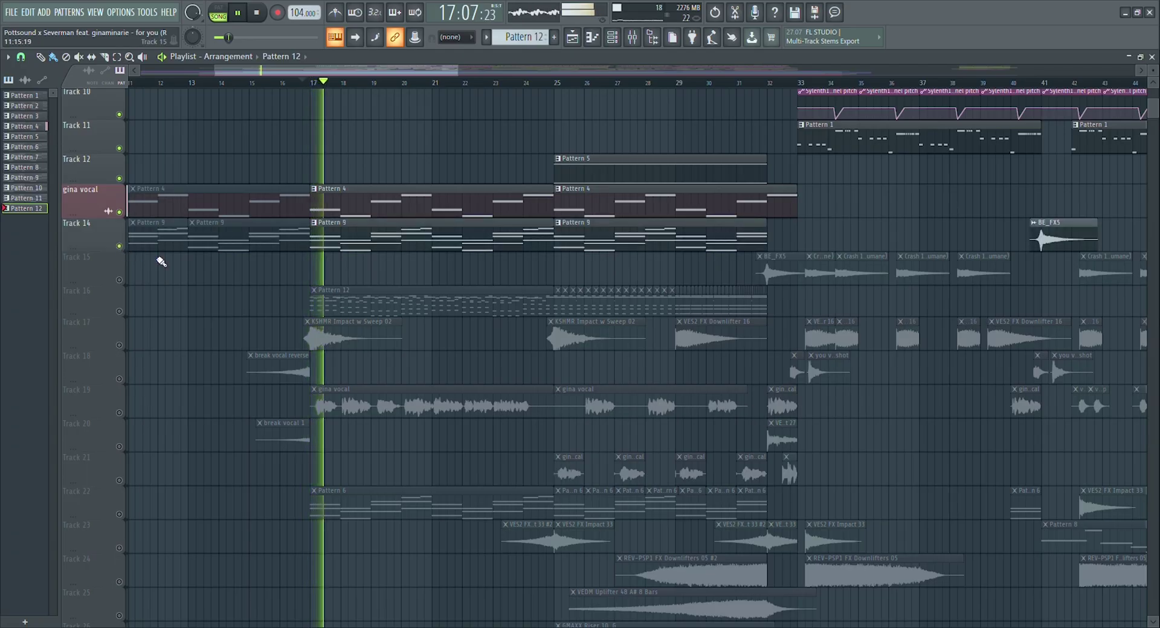
{"action": "scroll", "coordinate": [149, 259], "scroll_direction": "down", "scroll_amount": 2}
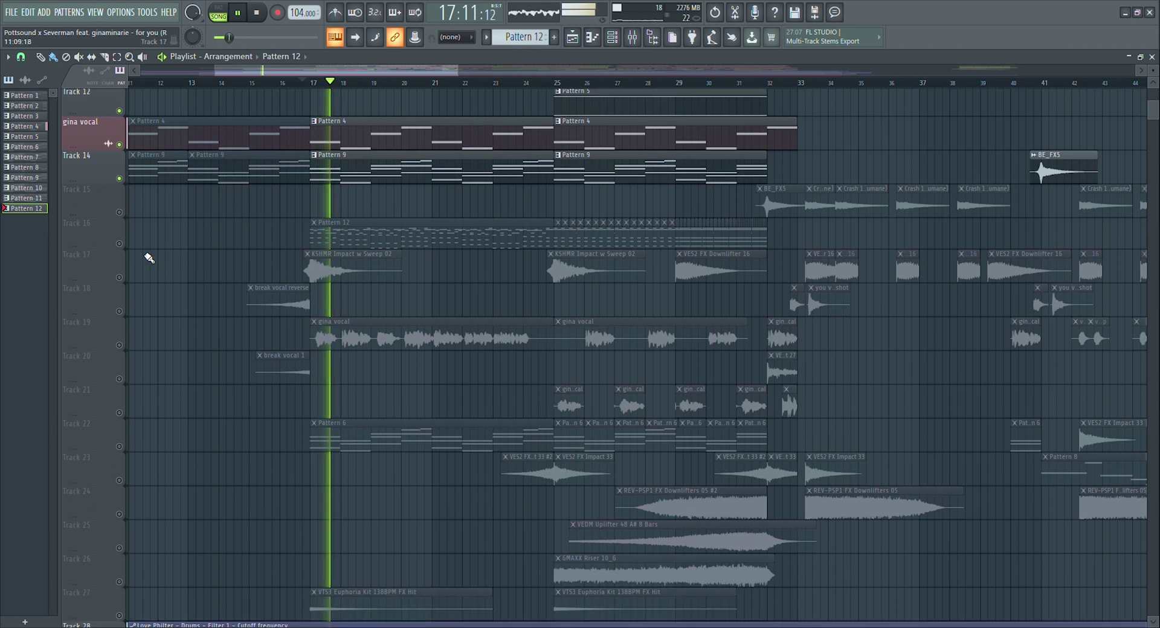
{"action": "left_click", "coordinate": [120, 245]}
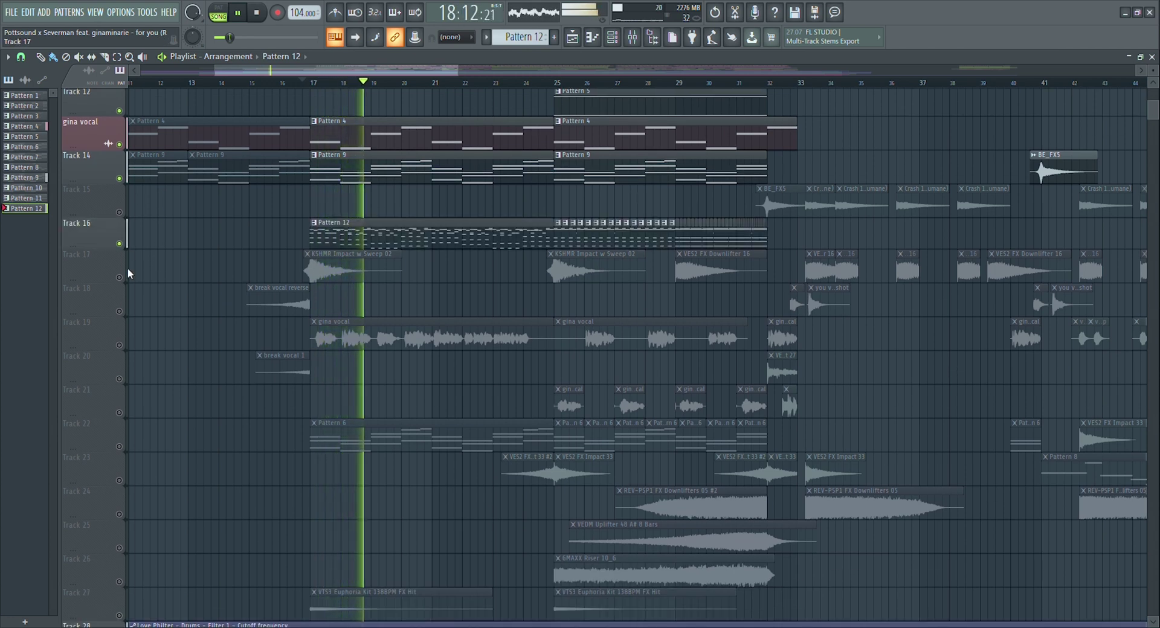
{"action": "scroll", "coordinate": [142, 309], "scroll_direction": "down", "scroll_amount": 2}
{"action": "left_click", "coordinate": [119, 379]}
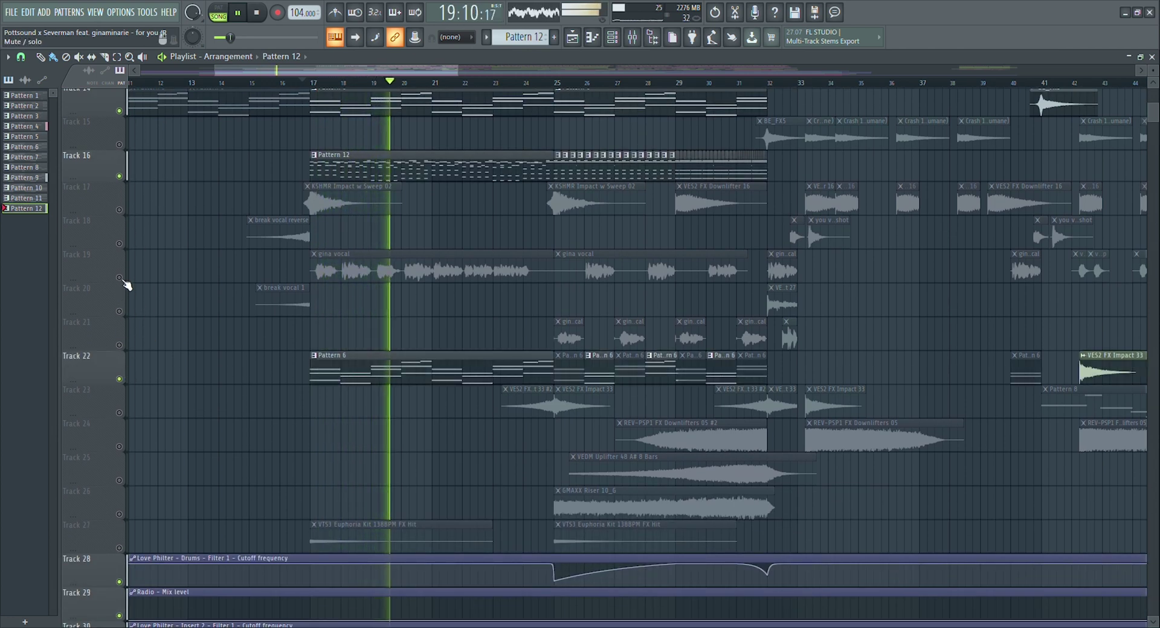
{"action": "left_click", "coordinate": [119, 278]}
{"action": "left_click", "coordinate": [119, 312]}
{"action": "left_click", "coordinate": [119, 345]}
Unmute all playlist tracks and play the full arrangement on into the section from bar 25.
{"action": "scroll", "coordinate": [169, 281], "scroll_direction": "up", "scroll_amount": 3}
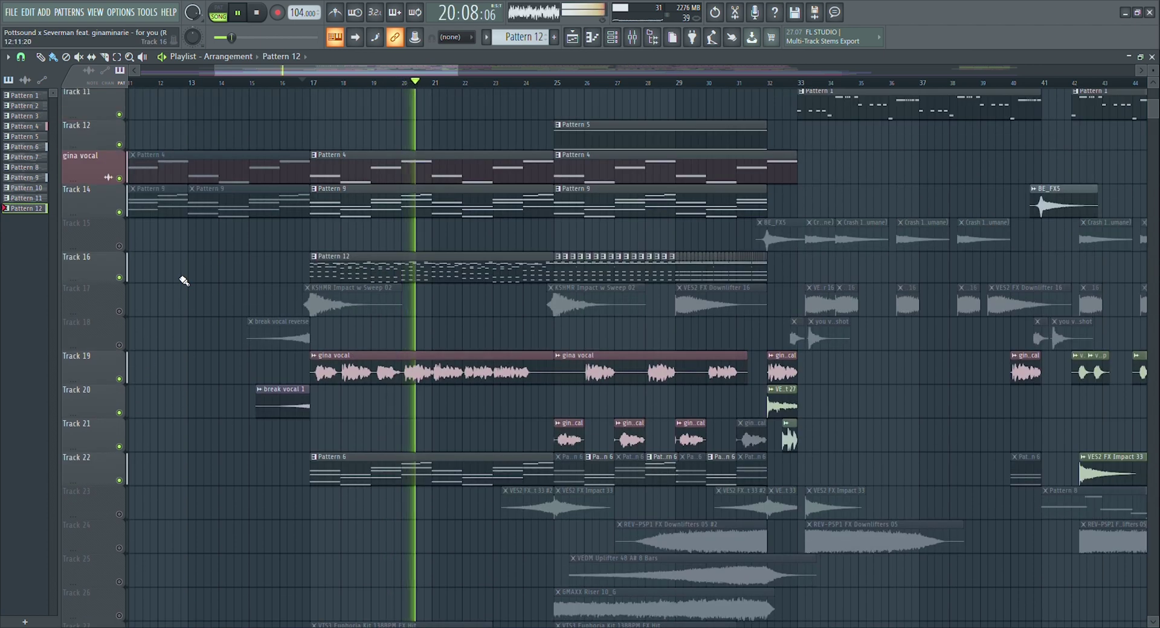
{"action": "right_click", "coordinate": [122, 279]}
{"action": "right_click", "coordinate": [122, 280]}
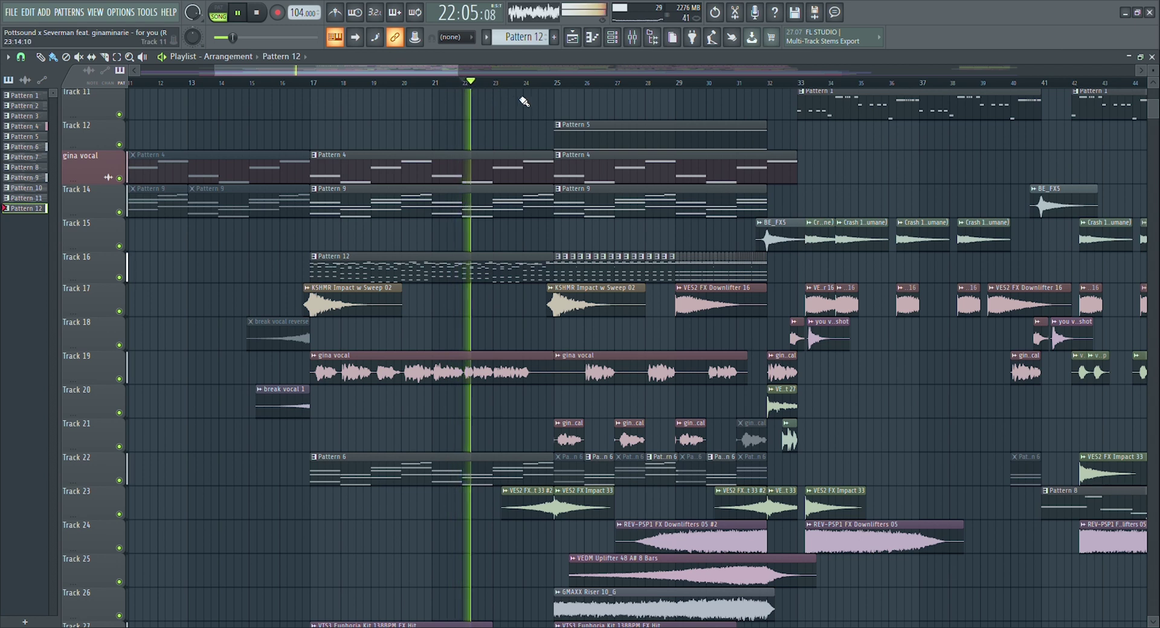
{"action": "scroll", "coordinate": [490, 97], "scroll_direction": "up", "scroll_amount": 1}
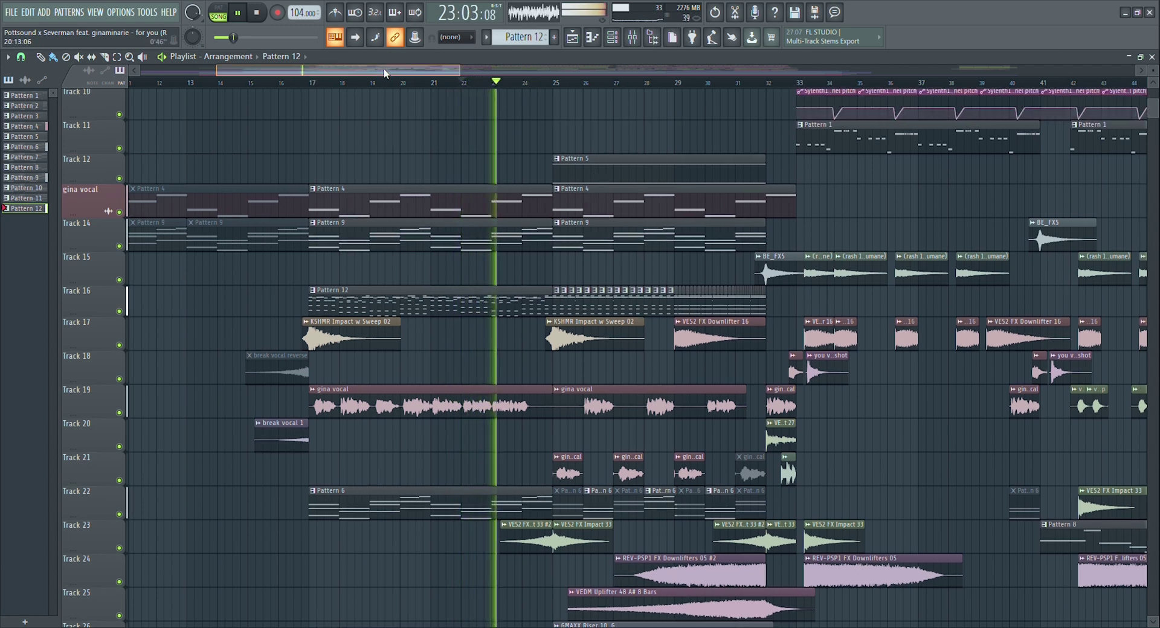
{"action": "scroll", "coordinate": [490, 96], "scroll_direction": "right", "scroll_amount": 5}
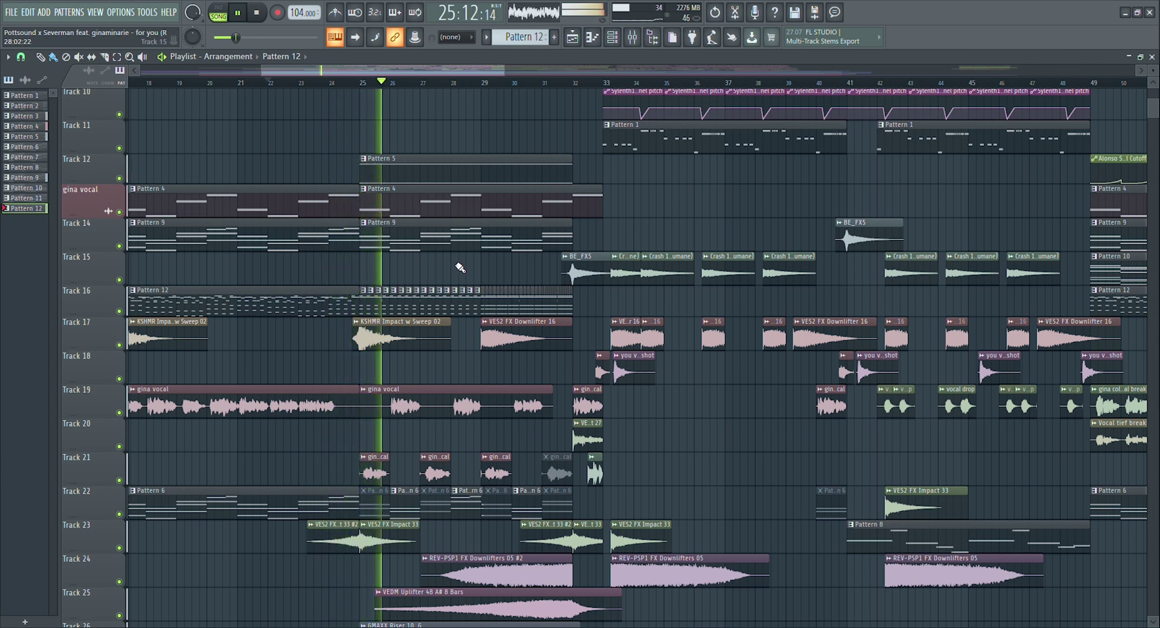
{"action": "scroll", "coordinate": [460, 269], "scroll_direction": "down", "scroll_amount": 3}
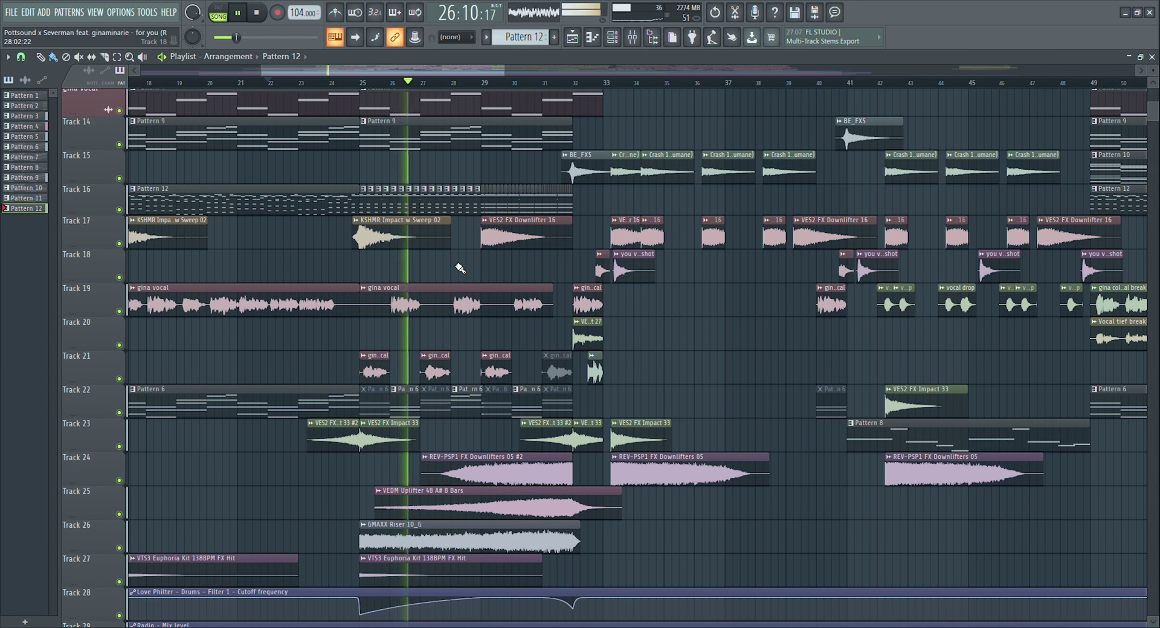
Solo Track 9 and play its Pattern 3 from bar 25, from bar 29 and from near bar 31.
{"action": "scroll", "coordinate": [459, 269], "scroll_direction": "up", "scroll_amount": 12}
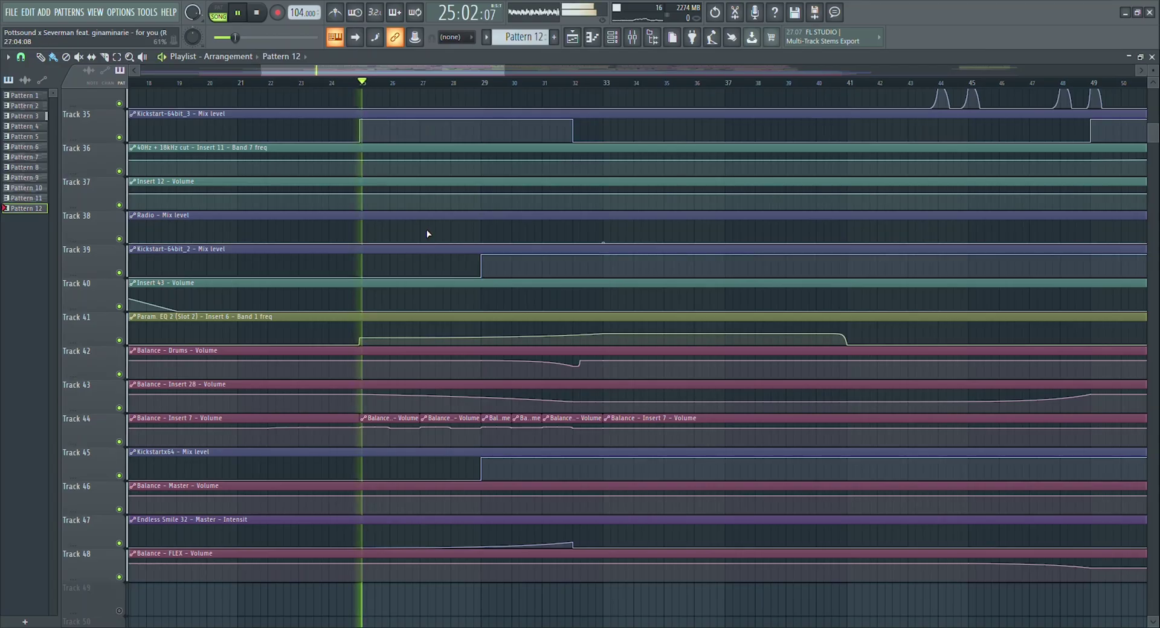
{"action": "scroll", "coordinate": [427, 235], "scroll_direction": "down", "scroll_amount": 5}
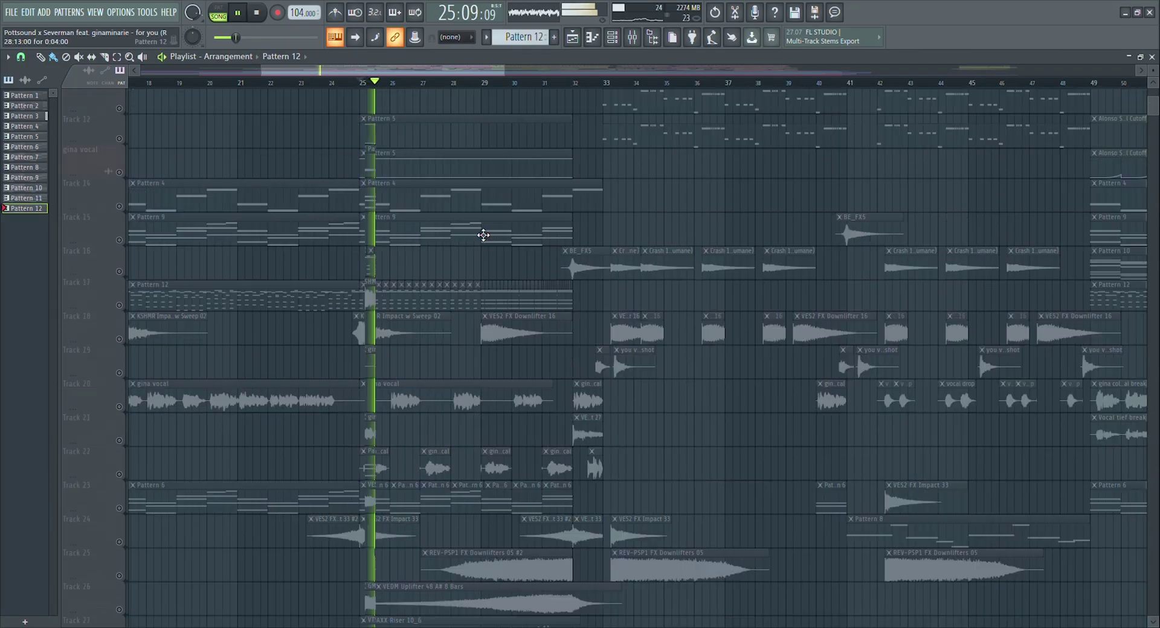
{"action": "scroll", "coordinate": [484, 235], "scroll_direction": "up", "scroll_amount": 5}
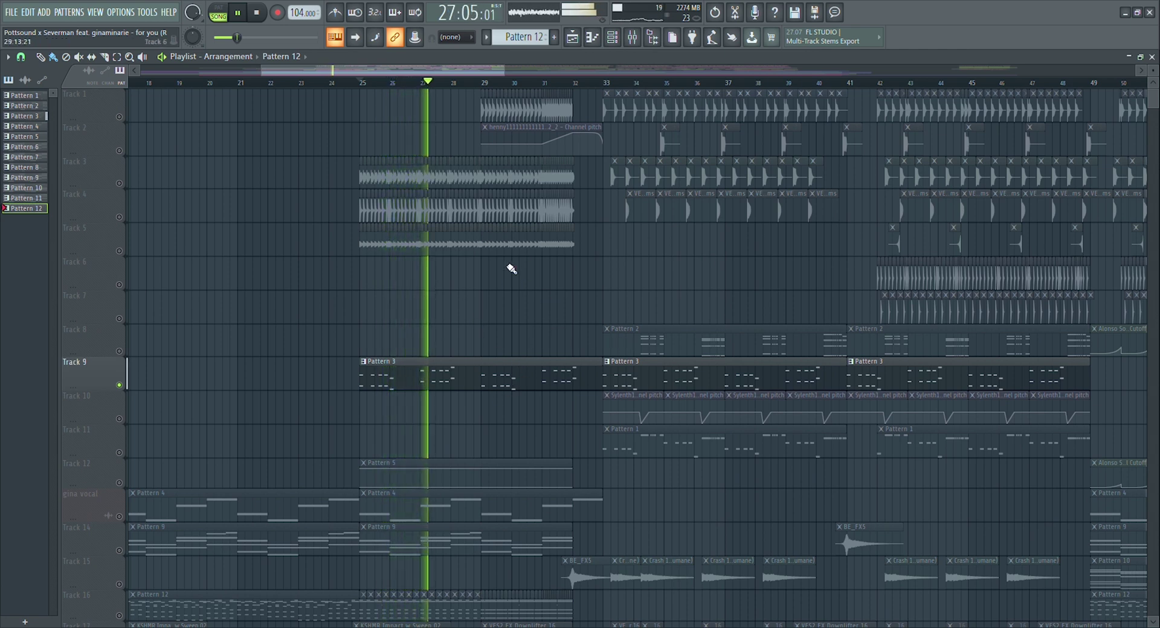
{"action": "left_click", "coordinate": [498, 83]}
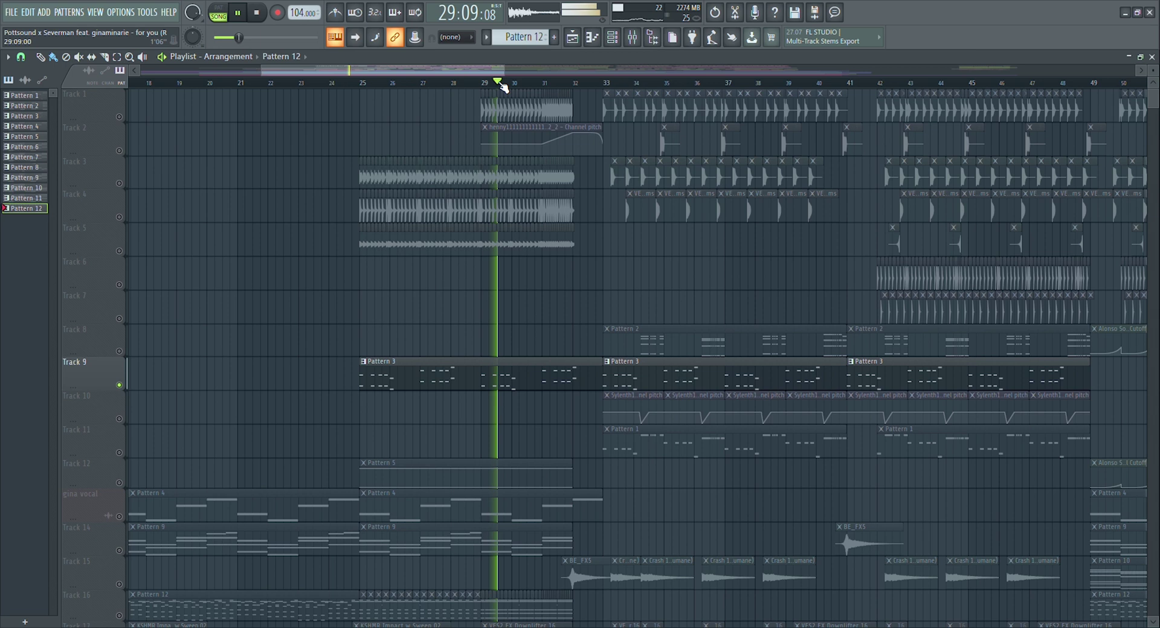
{"action": "left_click", "coordinate": [543, 83]}
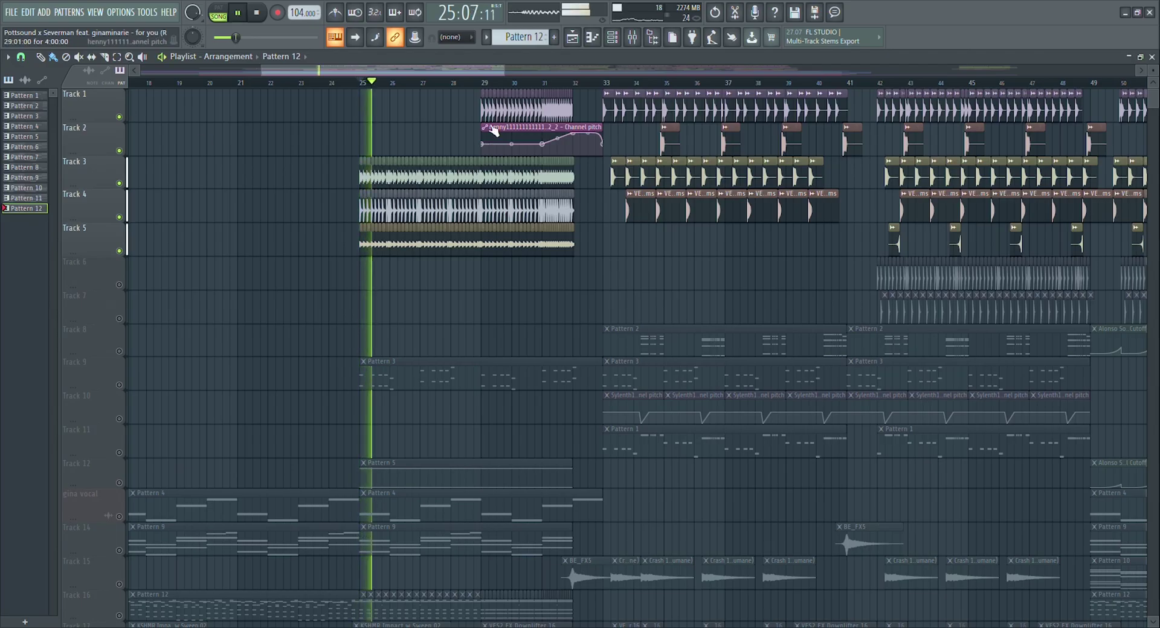
Play the soloed drums on Tracks 1 to 5 around bars 29 and 31, and Pattern 5 on soloed Track 12 from bar 25.
{"action": "left_click", "coordinate": [485, 85]}
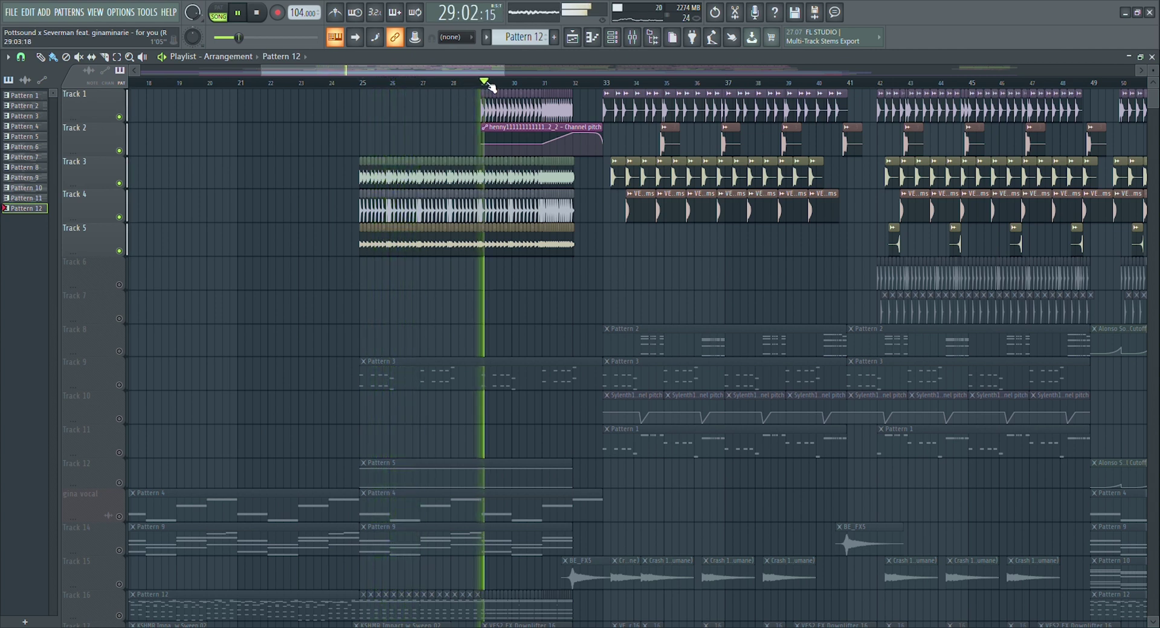
{"action": "left_click", "coordinate": [548, 86]}
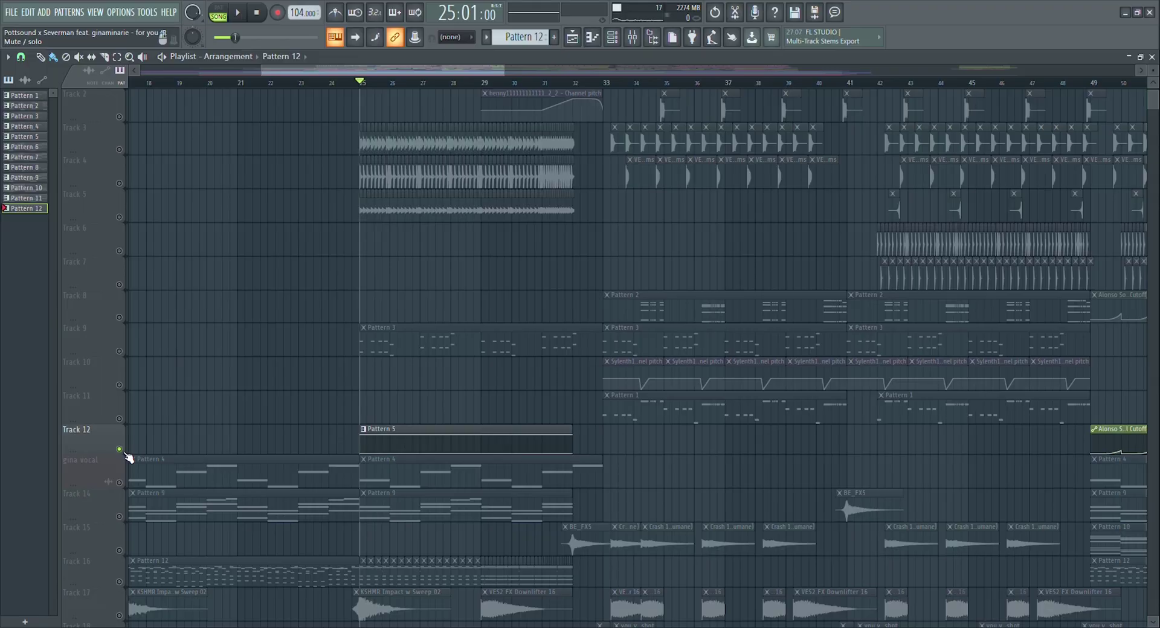
{"action": "key", "text": "space"}
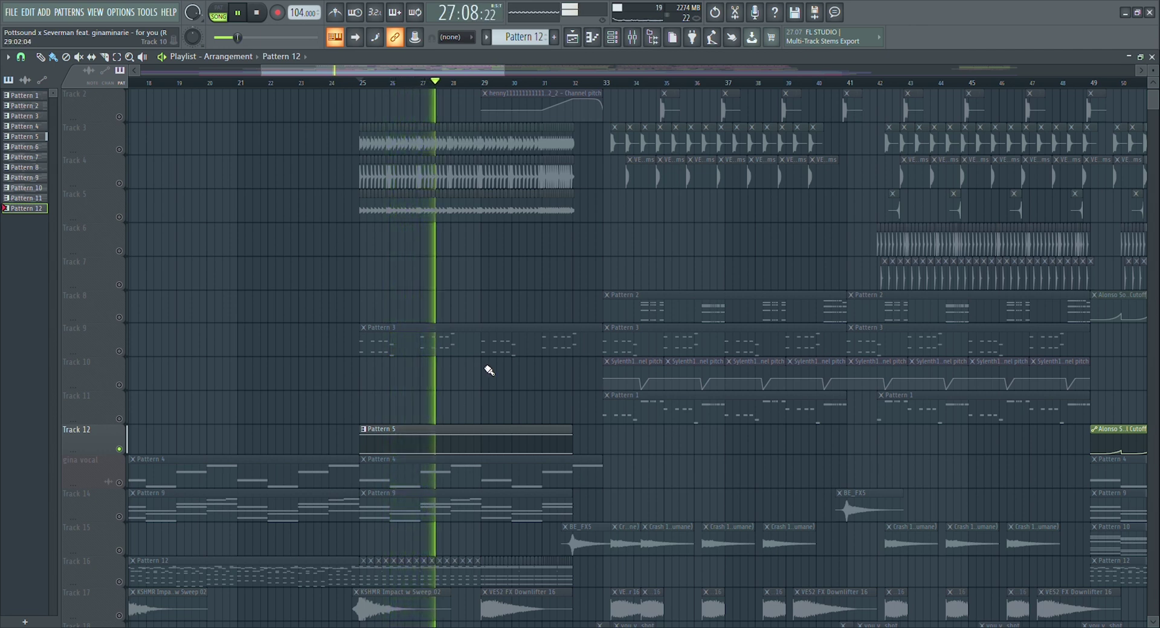
Solo Track 16 and play its Pattern 12 clips from bars 25 and 29, and solo and play the effects on Tracks 23 to 26.
{"action": "scroll", "coordinate": [489, 371], "scroll_direction": "down", "scroll_amount": 3}
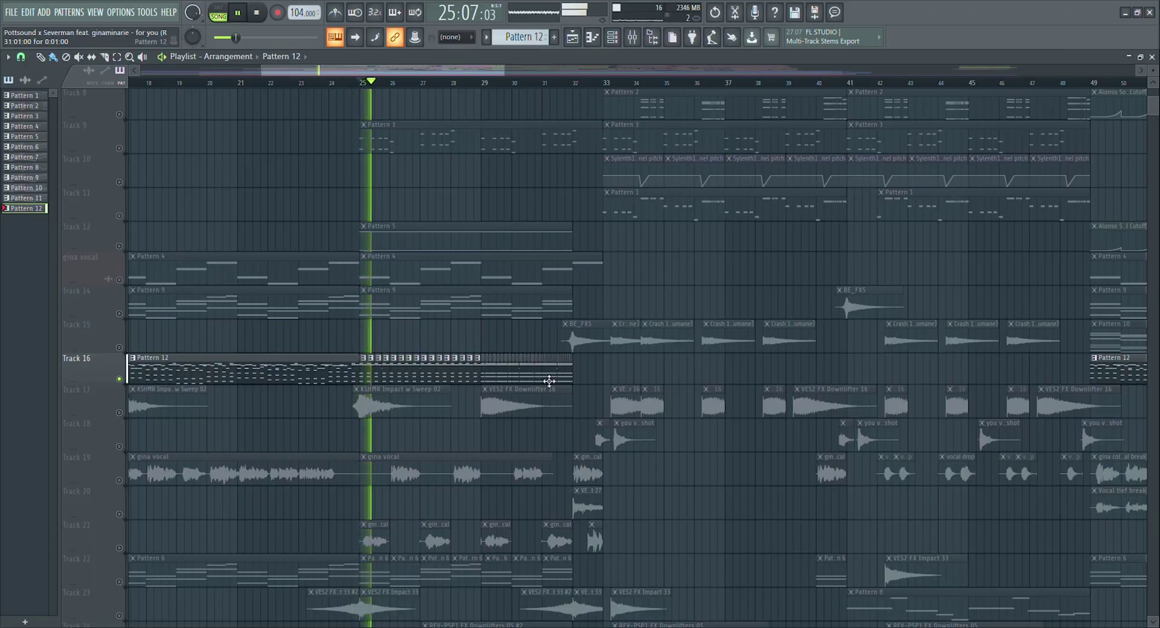
{"action": "left_click", "coordinate": [488, 83]}
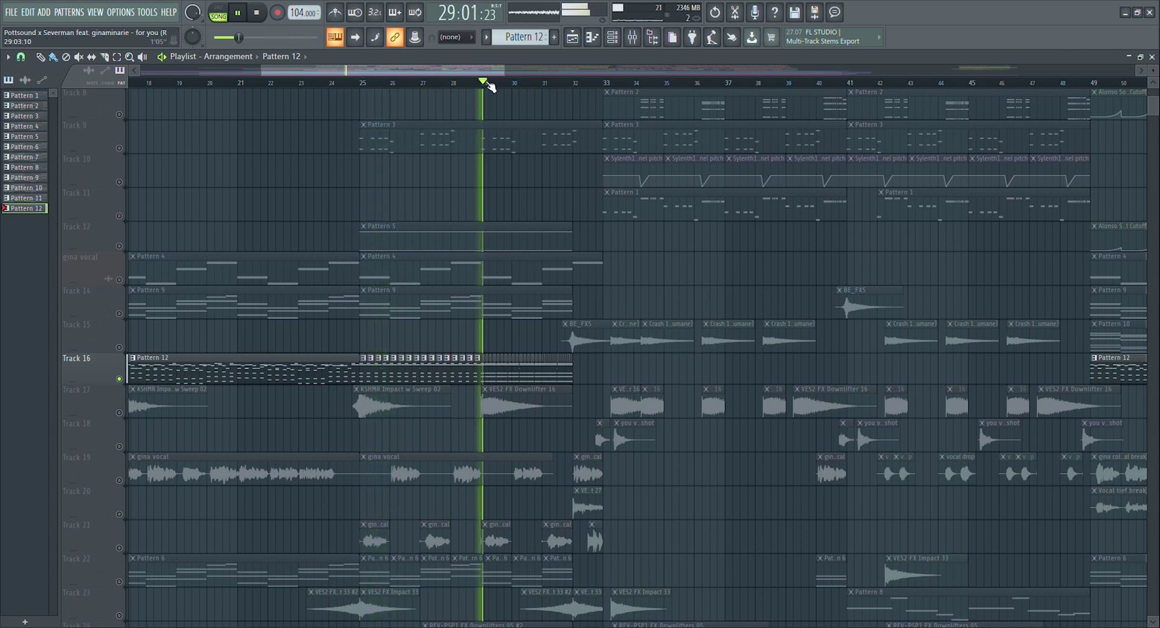
{"action": "scroll", "coordinate": [461, 272], "scroll_direction": "down", "scroll_amount": 5}
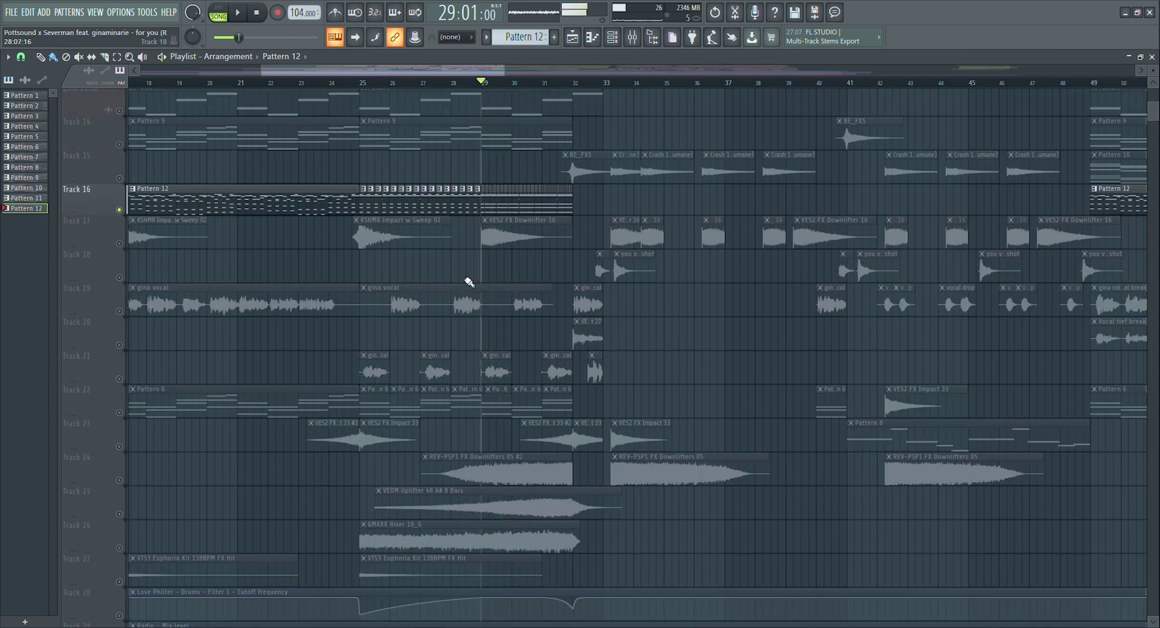
{"action": "scroll", "coordinate": [469, 280], "scroll_direction": "down", "scroll_amount": 4}
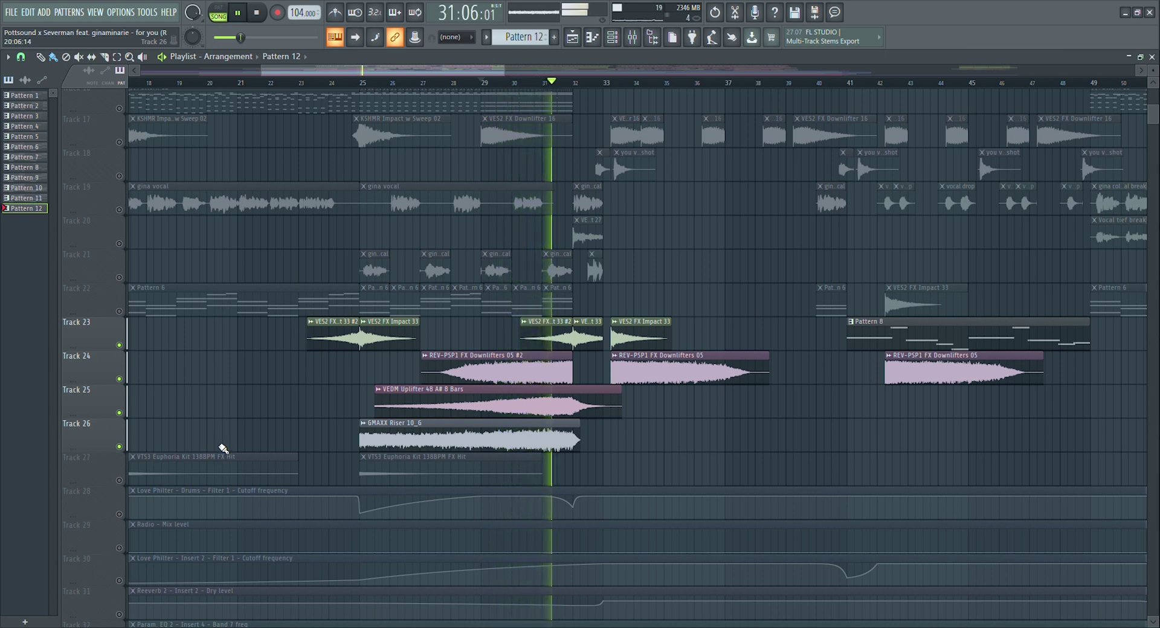
Unmute all playlist tracks and play the full mix from within bar 31 into the section starting at bar 33.
{"action": "scroll", "coordinate": [223, 448], "scroll_direction": "up", "scroll_amount": 4}
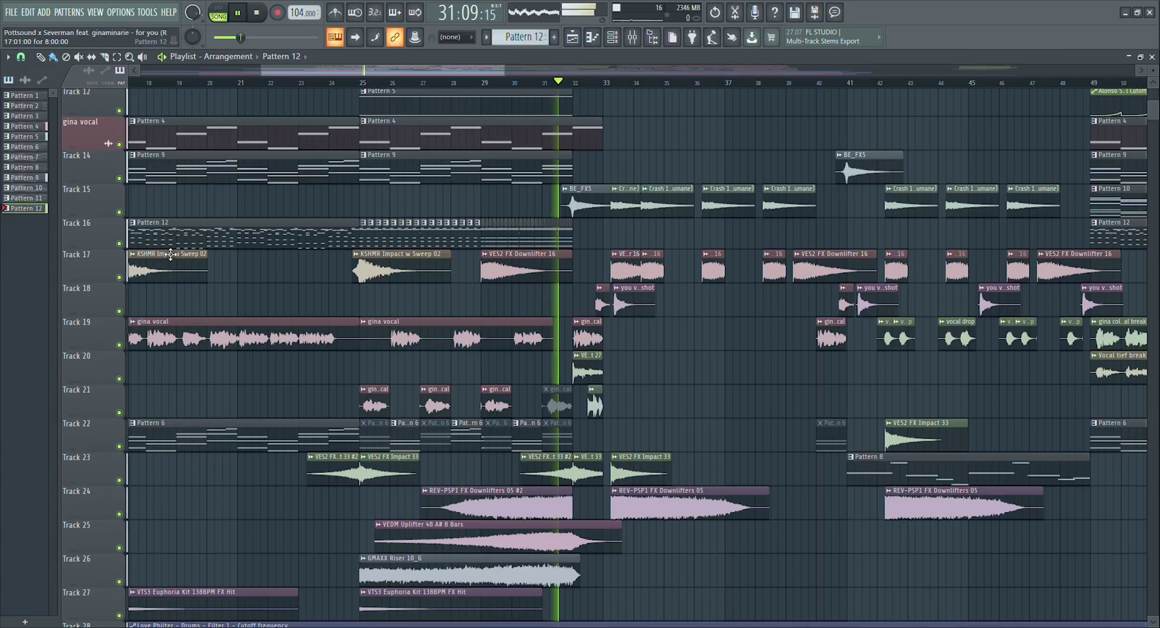
{"action": "scroll", "coordinate": [185, 253], "scroll_direction": "up", "scroll_amount": 4}
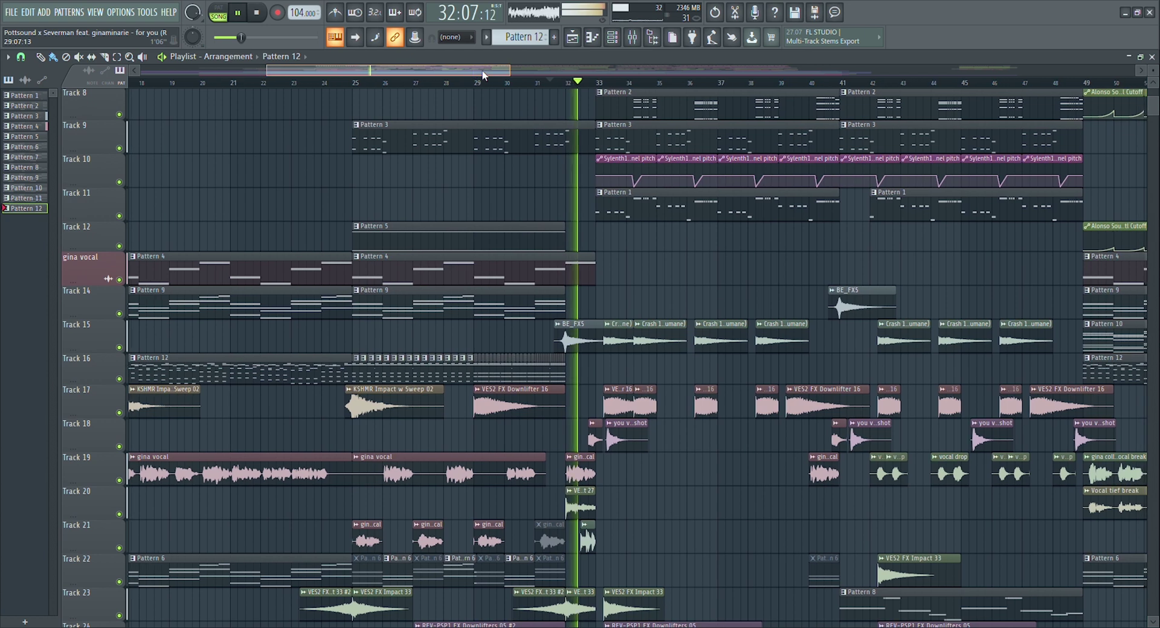
{"action": "scroll", "coordinate": [470, 315], "scroll_direction": "right", "scroll_amount": 2}
{"action": "scroll", "coordinate": [513, 320], "scroll_direction": "up", "scroll_amount": 7}
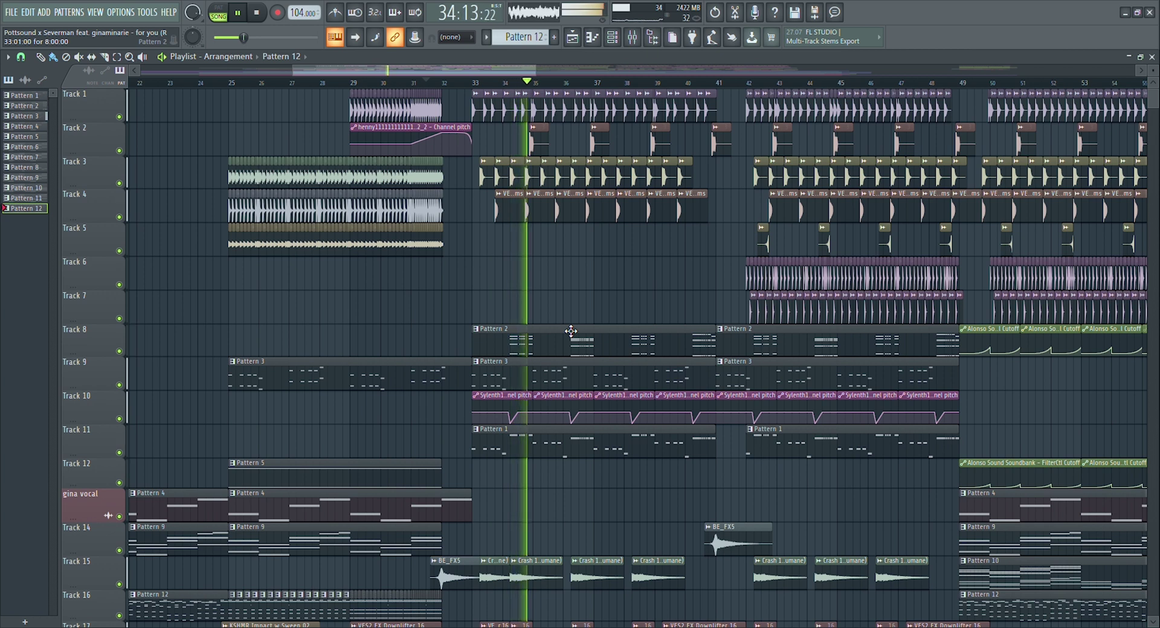
{"action": "key", "text": "space"}
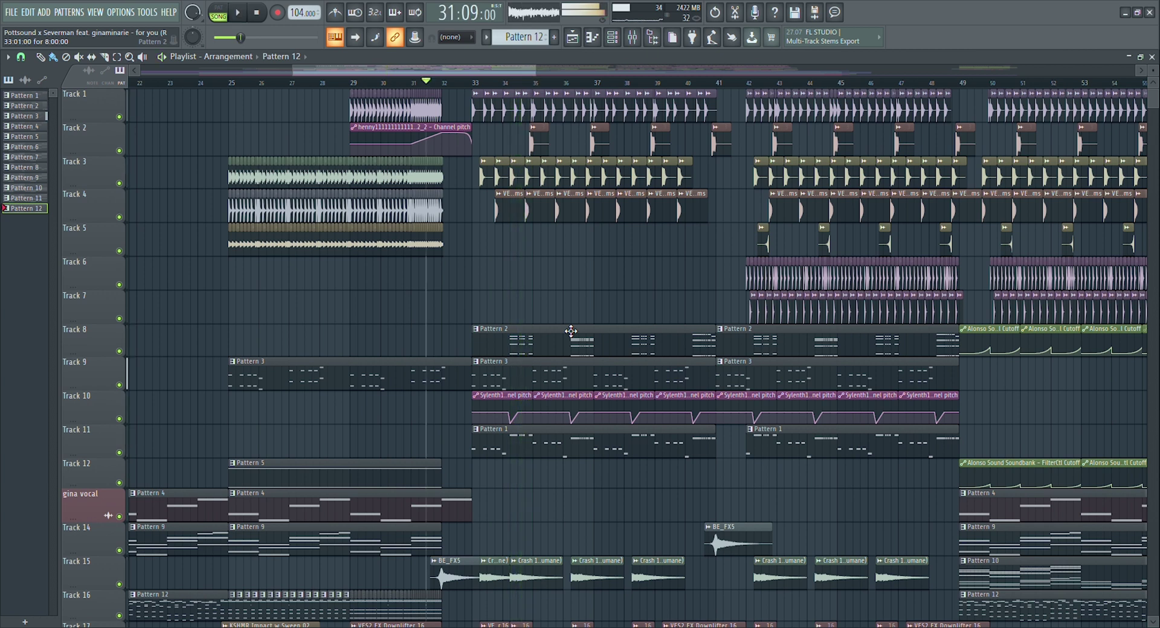
Solo the drums on Tracks 1 to 4 and play them from bar 33.
{"action": "right_click", "coordinate": [120, 117]}
{"action": "left_click", "coordinate": [120, 150]}
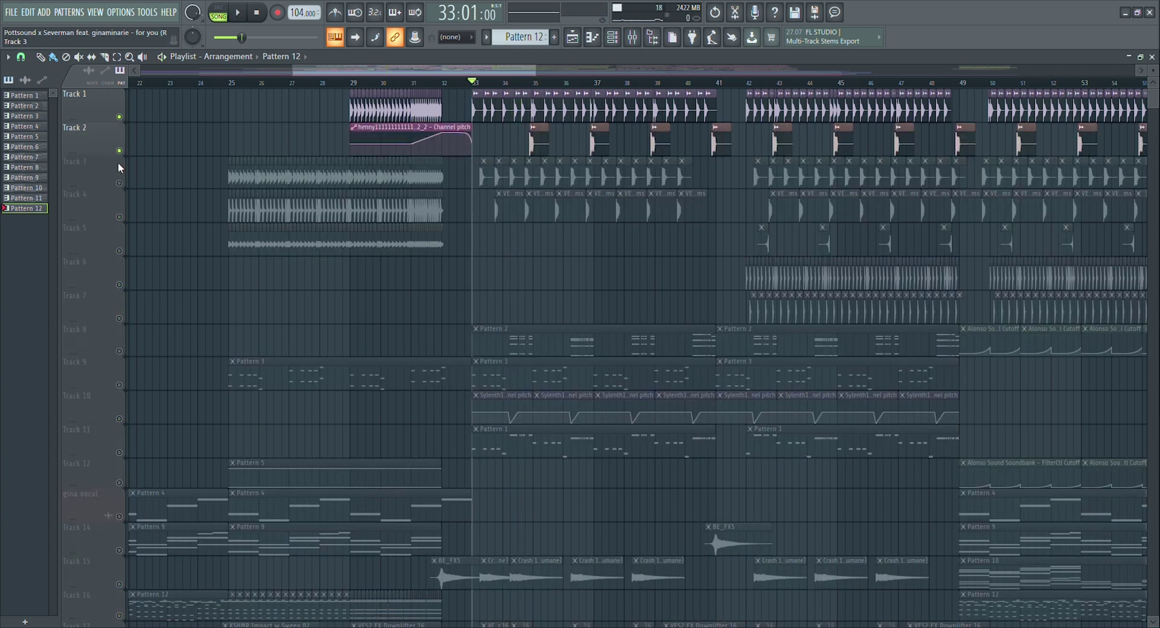
{"action": "left_click", "coordinate": [119, 184]}
{"action": "left_click", "coordinate": [119, 217]}
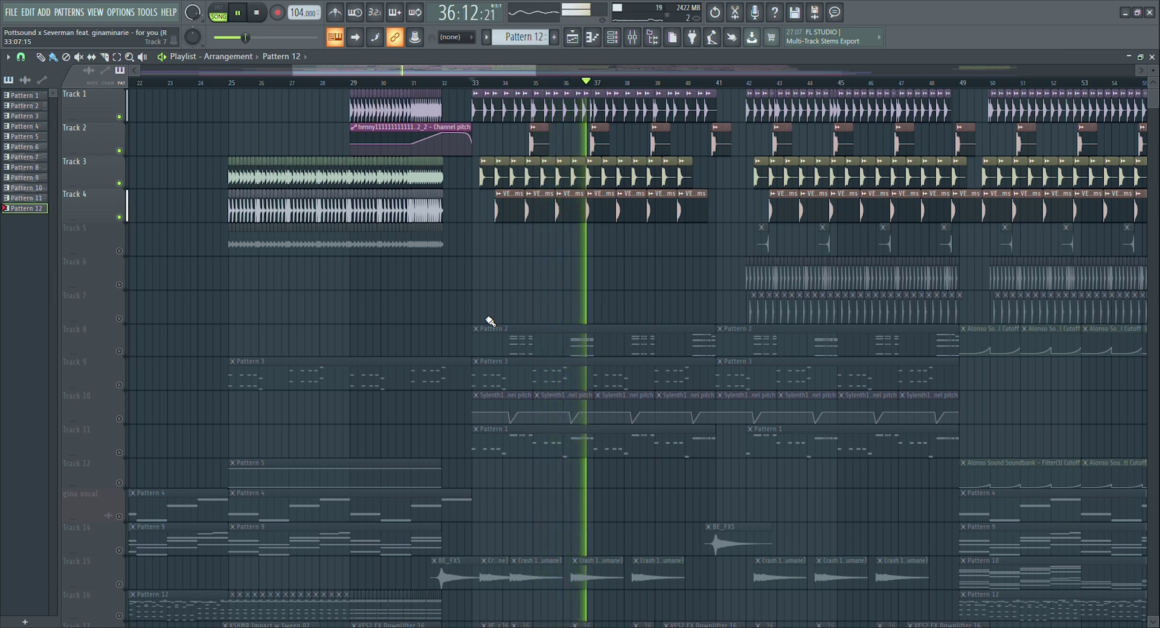
{"action": "key", "text": "space"}
Solo Track 9, play its Pattern 3 clip from bar 33 and select that pattern for inspection.
{"action": "scroll", "coordinate": [124, 279], "scroll_direction": "down", "scroll_amount": 4}
{"action": "left_click", "coordinate": [119, 250]}
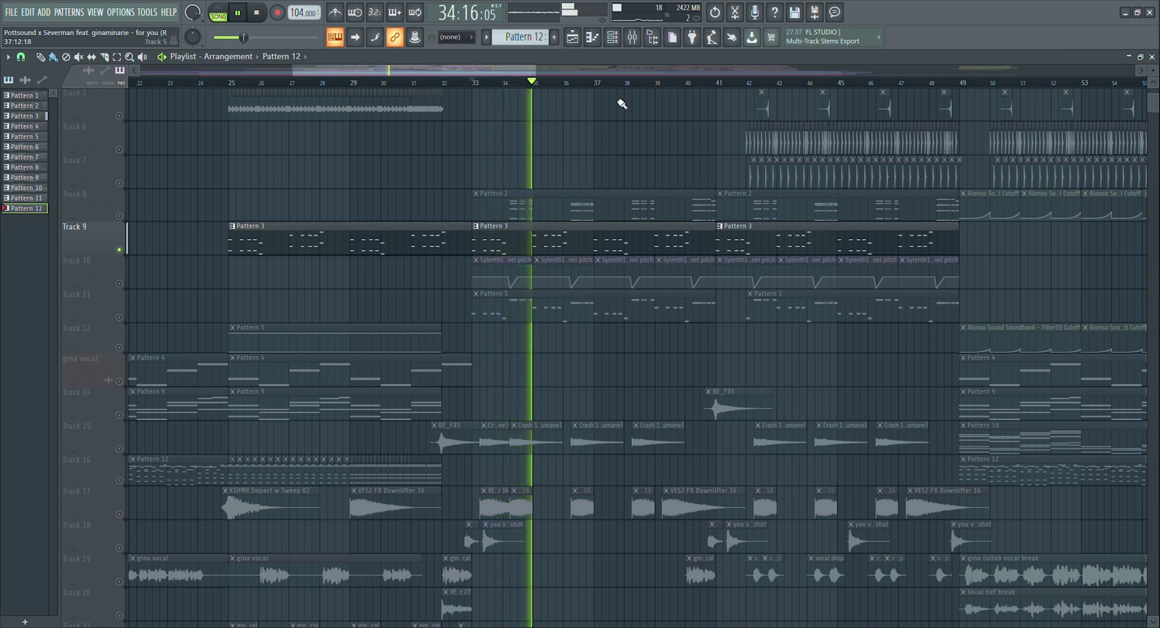
{"action": "left_click", "coordinate": [612, 37]}
{"action": "left_click", "coordinate": [594, 248]}
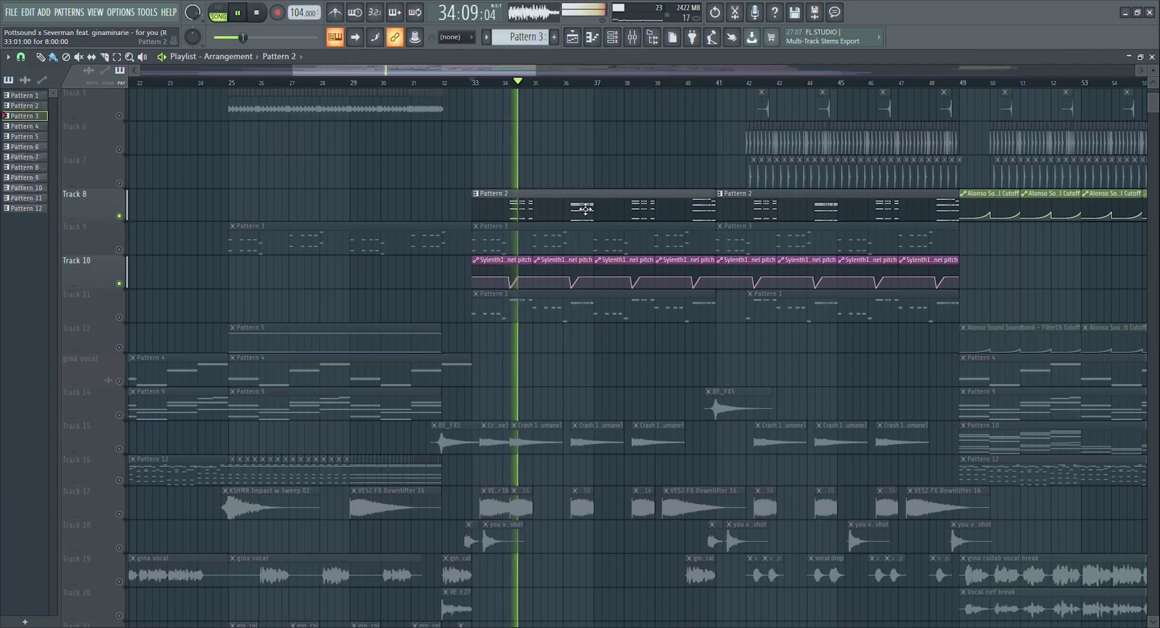
Play soloed Tracks 8 and 10 and show the channels of Pattern 2 in the channel rack.
{"action": "left_click", "coordinate": [616, 42]}
{"action": "scroll", "coordinate": [656, 90], "scroll_direction": "up", "scroll_amount": 3}
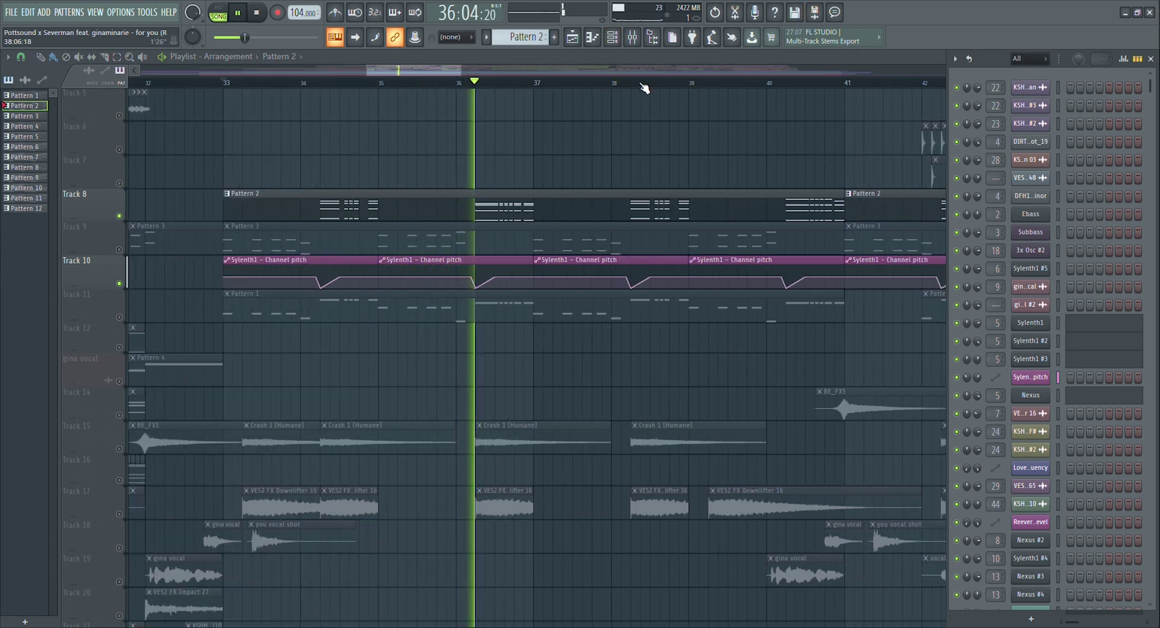
{"action": "key", "text": "ctrl+s"}
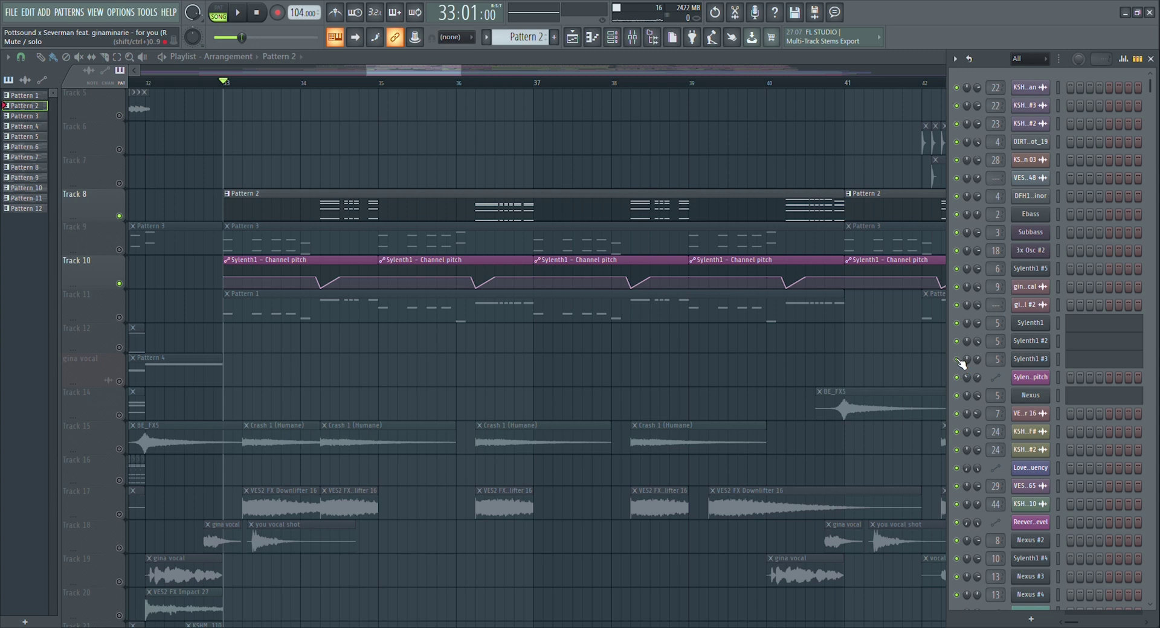
Mute the Sylenth1 #2, Sylenth1 #3 and Nexus channels and inspect the Sylenth1 synth settings.
{"action": "left_click", "coordinate": [1037, 326]}
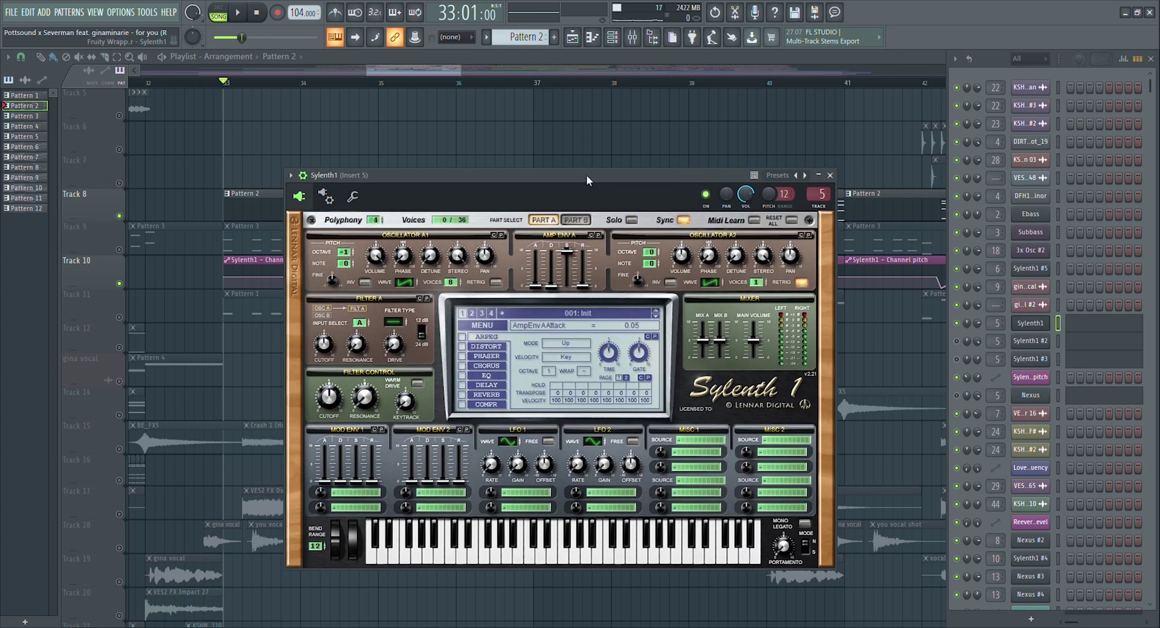
{"action": "left_click_drag", "start_coordinate": [586, 175], "coordinate": [614, 145]}
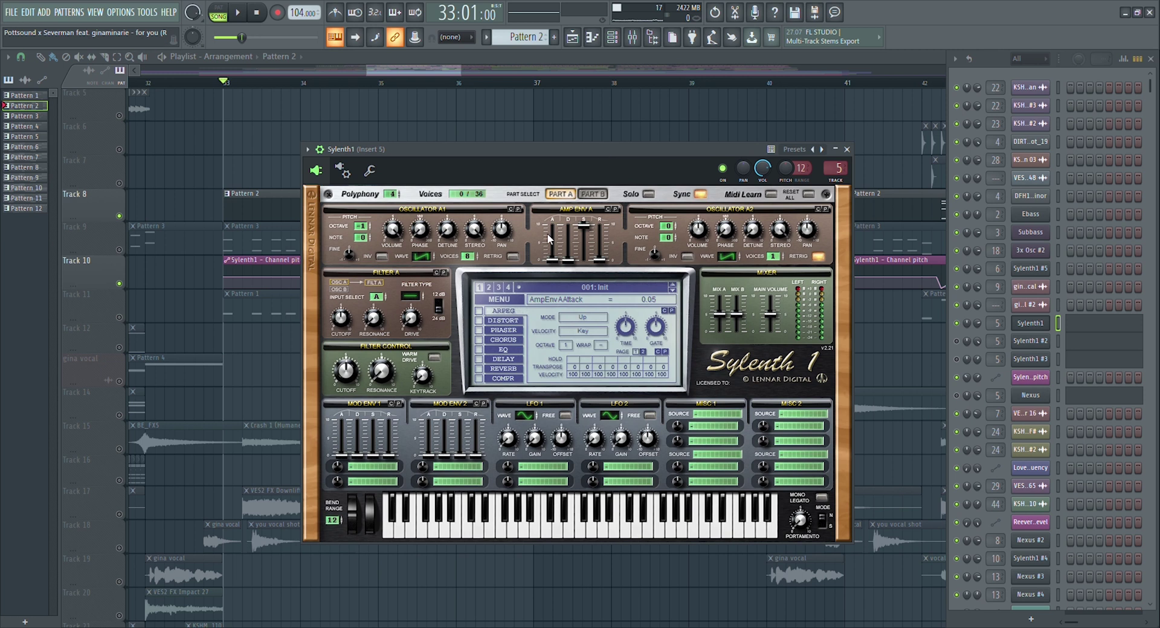
{"action": "left_click", "coordinate": [847, 149]}
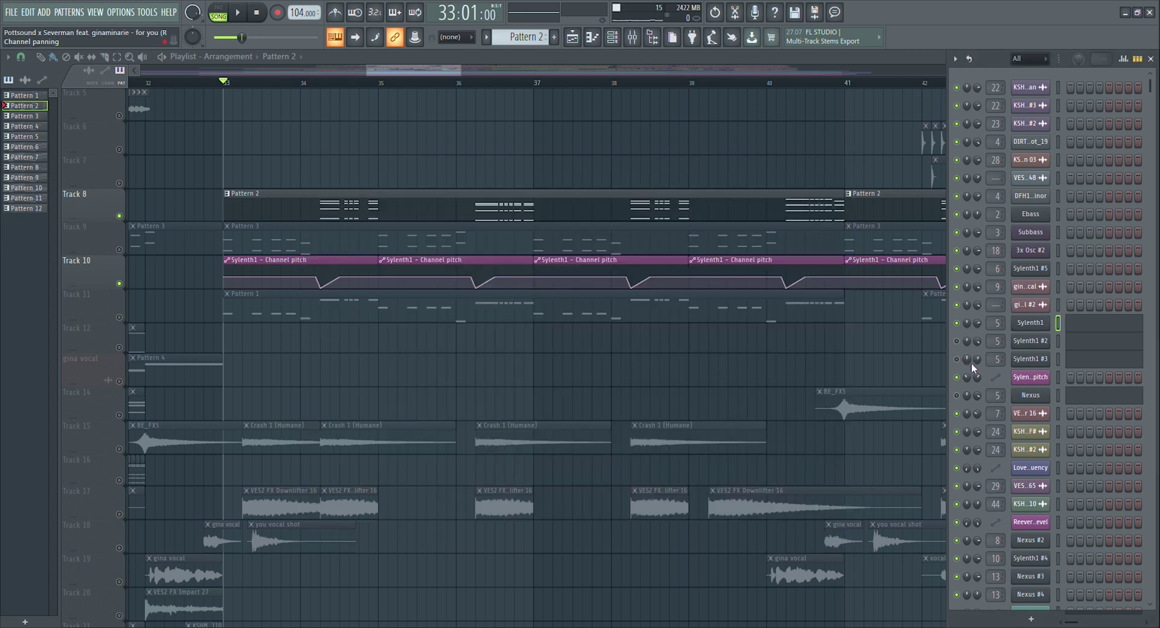
Play Pattern 2 from bar 34 with Sylenth1 as its only active instrument.
{"action": "left_click", "coordinate": [303, 84]}
{"action": "key", "text": "space"}
{"action": "key", "text": "F6"}
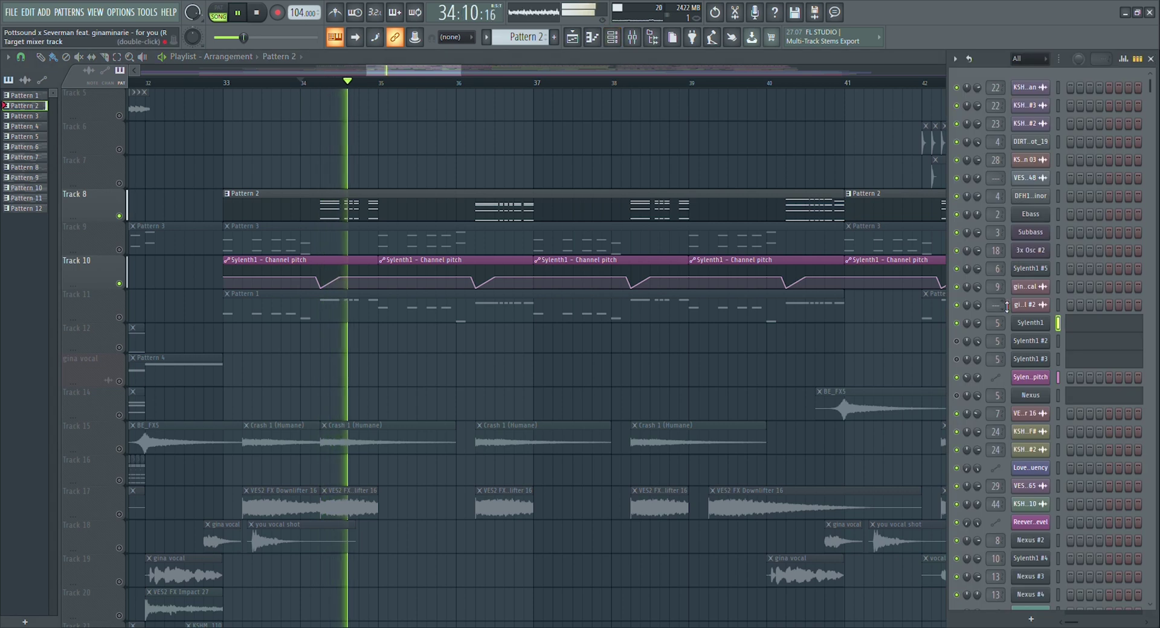
{"action": "key", "text": "space"}
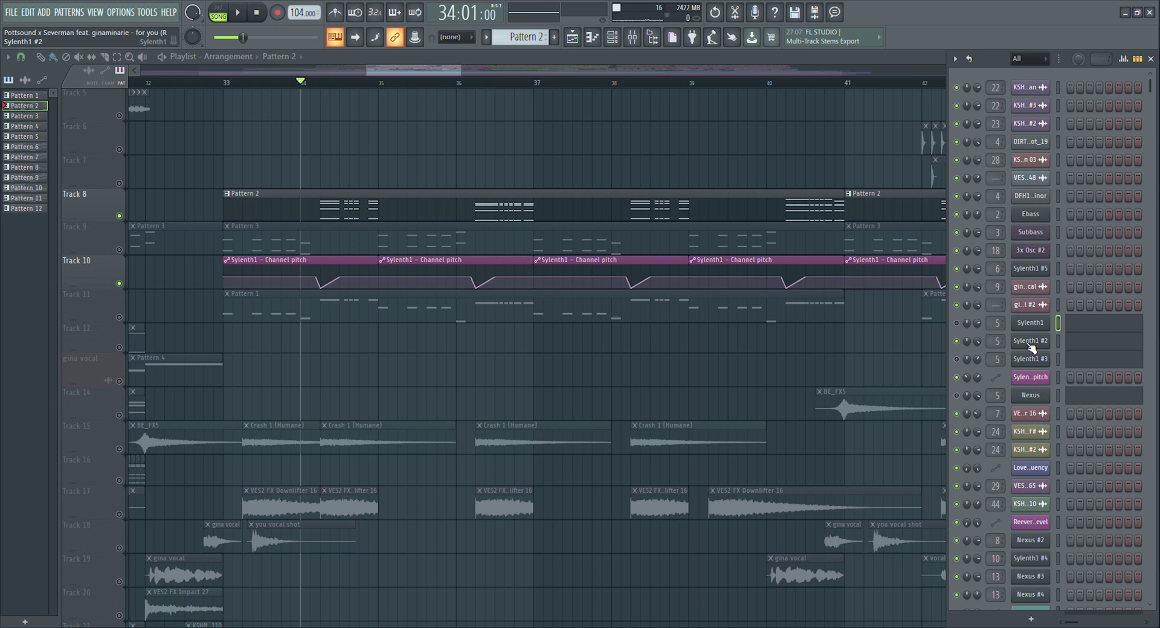
Play Pattern 2 from bar 34 with only Sylenth1 #2 active, and again with only Sylenth1 #3 active.
{"action": "key", "text": "space"}
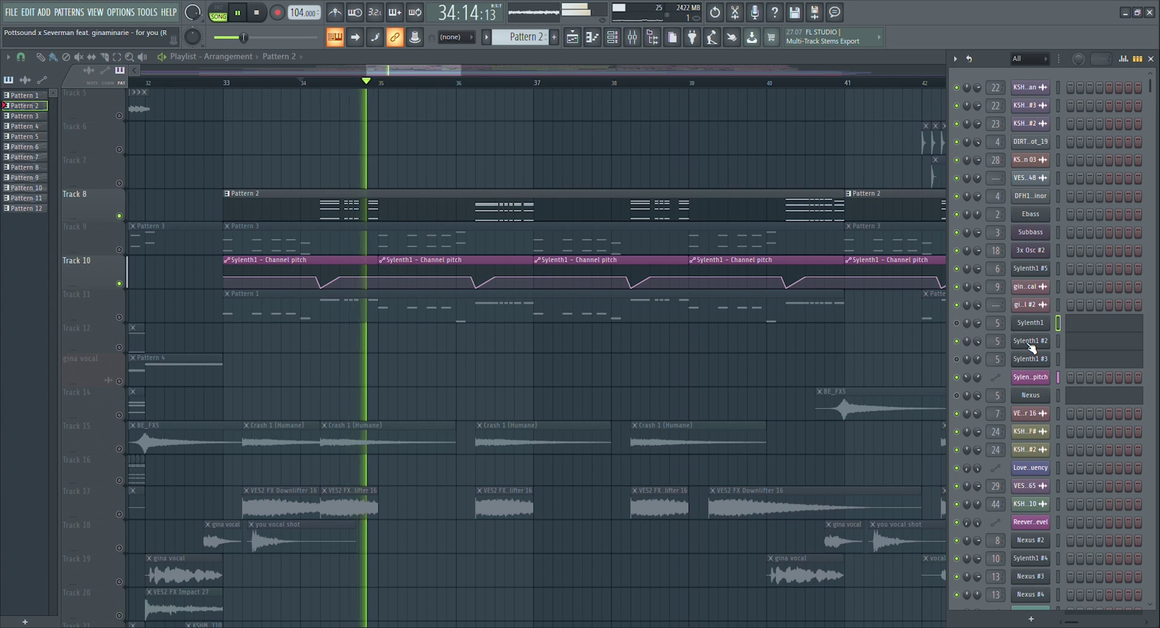
{"action": "key", "text": "space"}
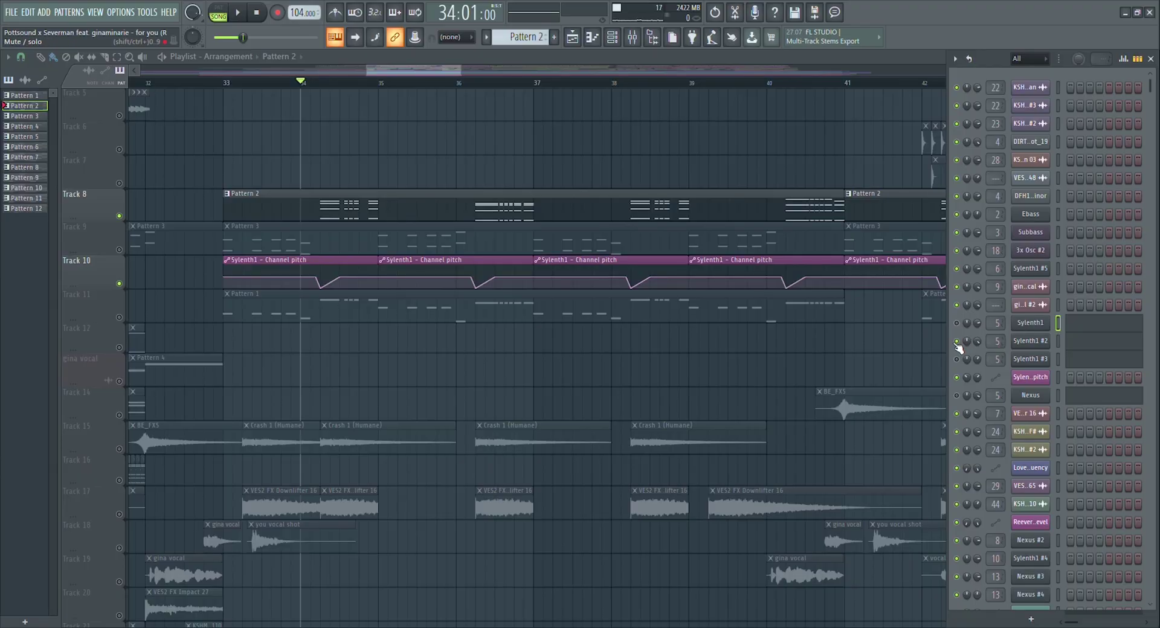
{"action": "key", "text": "space"}
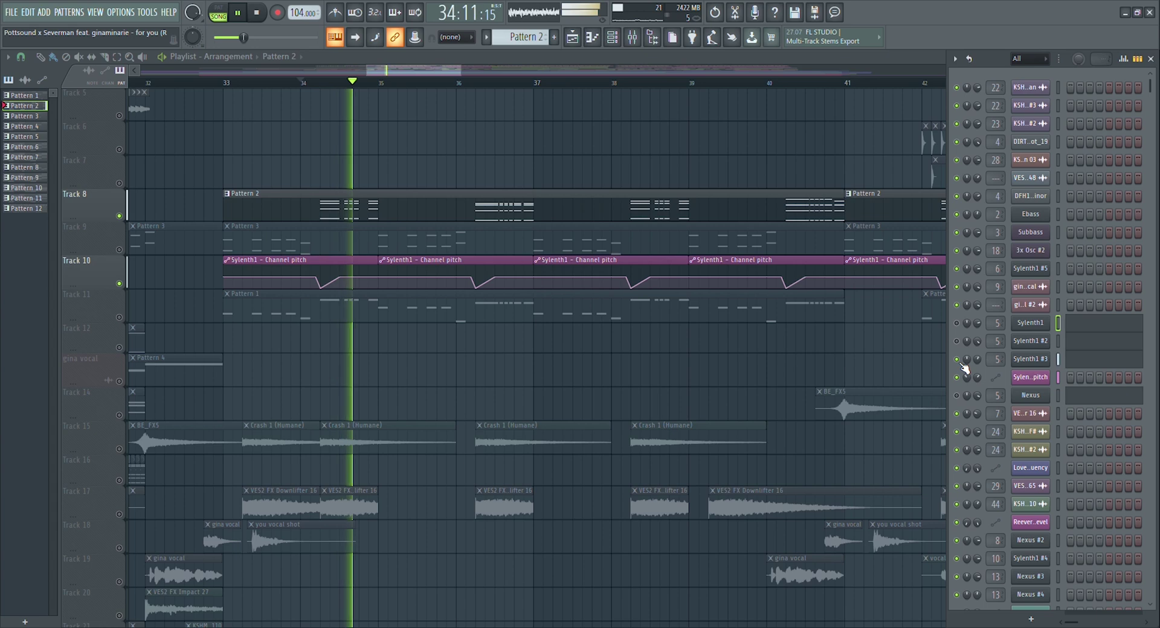